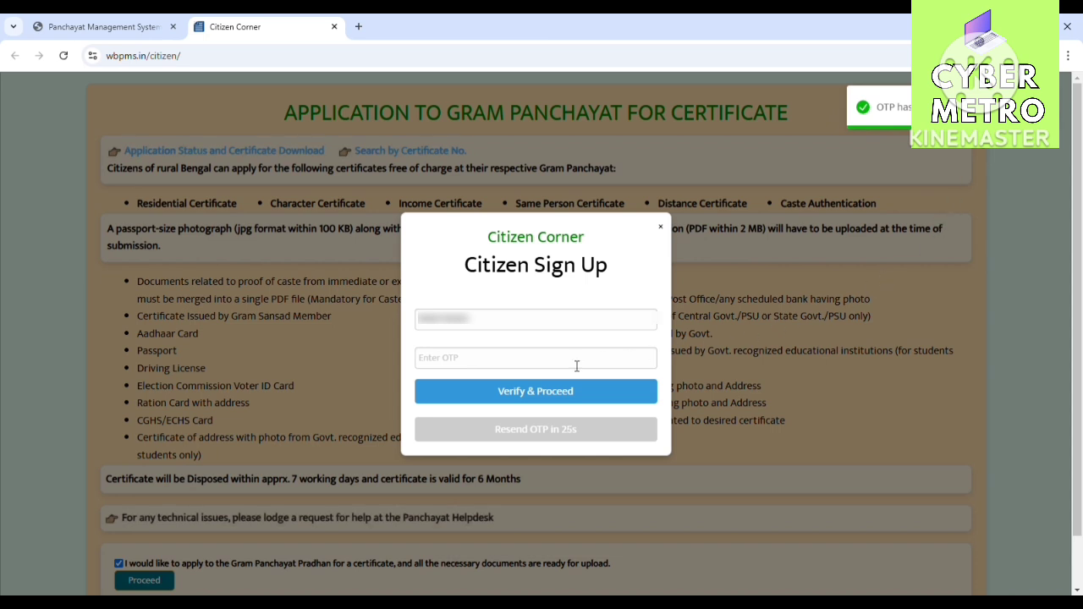
Step: Enter the received OTP and verify it to reach the certificate application form
{"action": "left_click", "coordinate": [476, 366]}
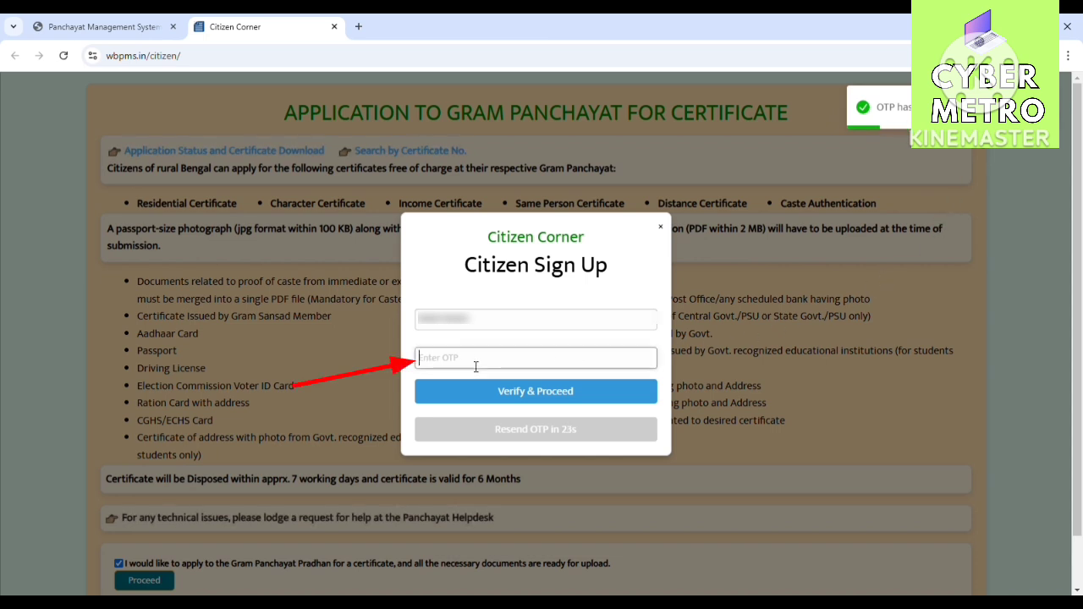
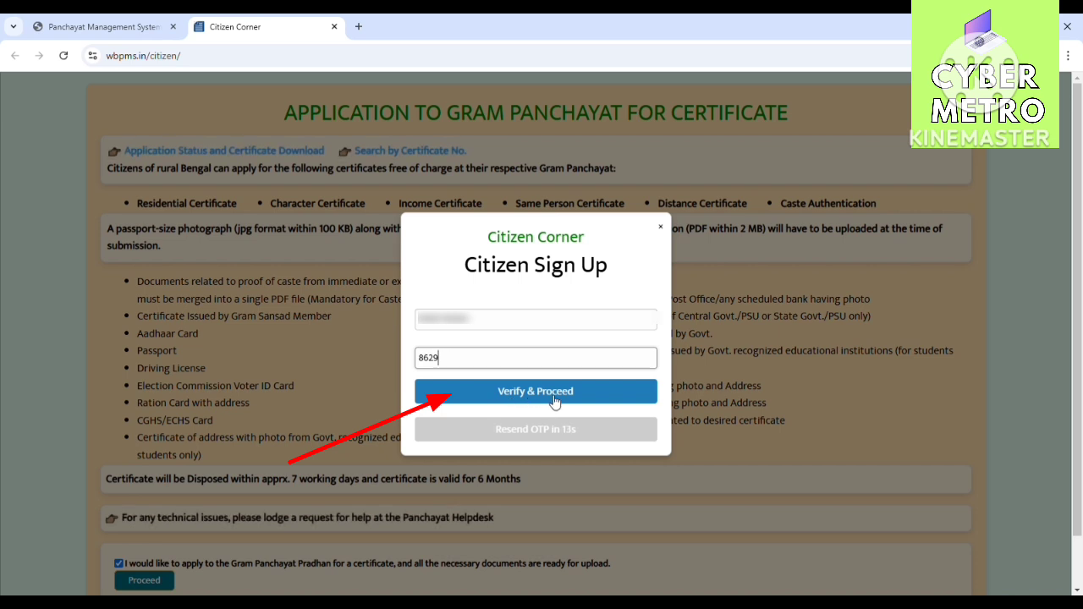
{"action": "left_click", "coordinate": [555, 402]}
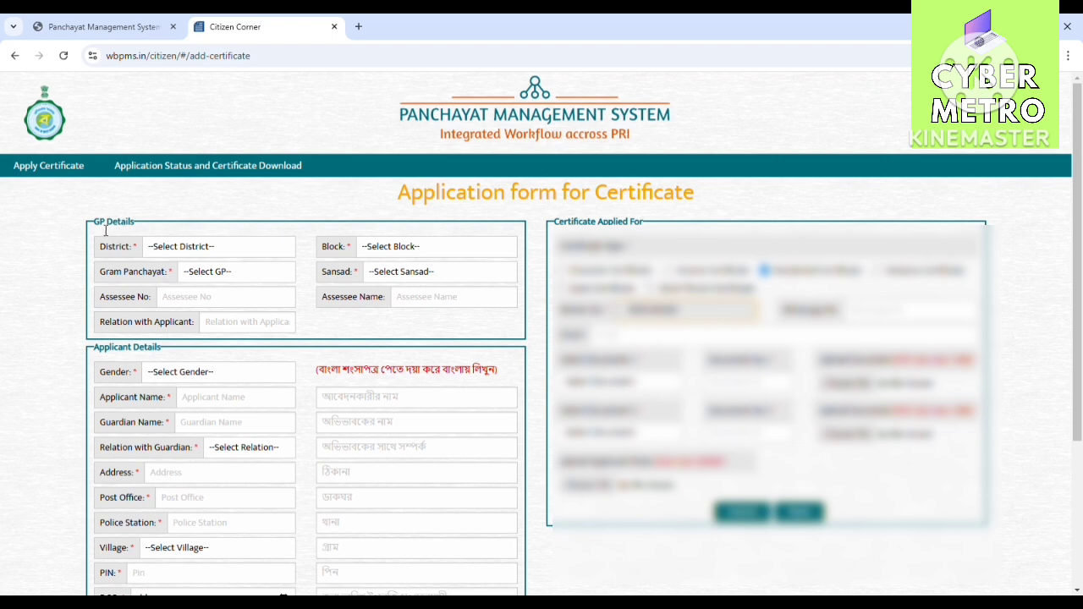
Step: Set District PURBA BARDHAMAN, Block KALNA-I, Gram Panchayat ATGHORIASIMLAN, and select Sansad VII
{"action": "left_click_drag", "start_coordinate": [94, 223], "coordinate": [181, 233]}
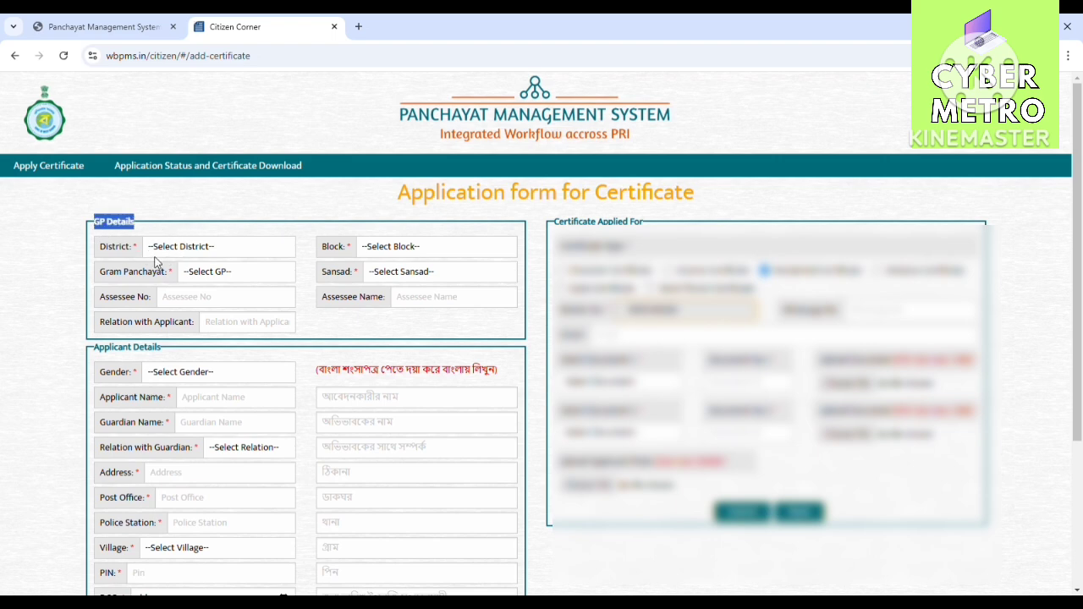
{"action": "left_click", "coordinate": [185, 248]}
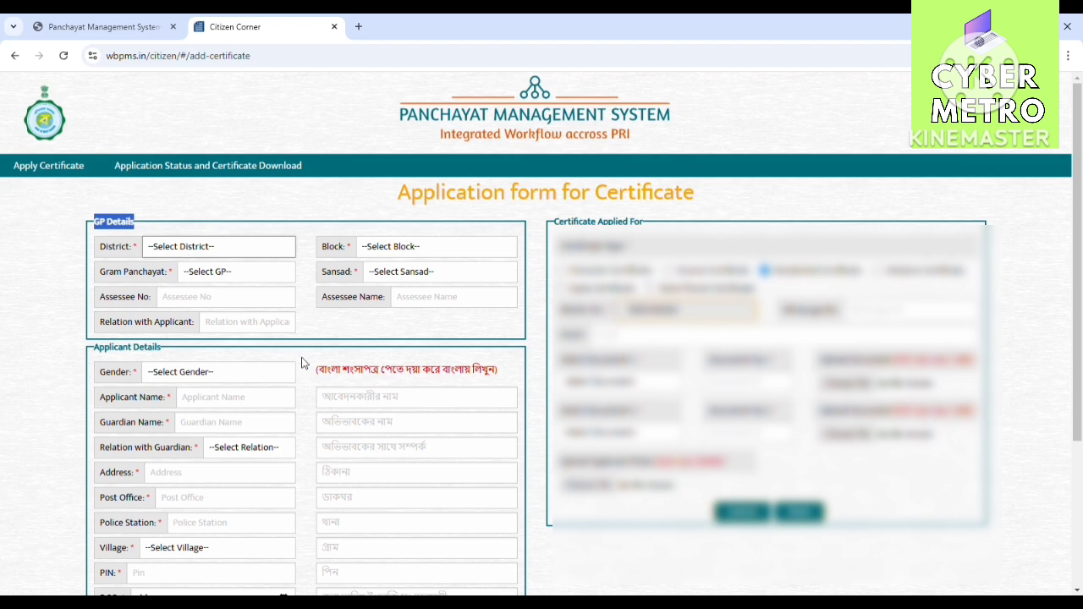
{"action": "left_click", "coordinate": [238, 499]}
{"action": "left_click", "coordinate": [417, 251]}
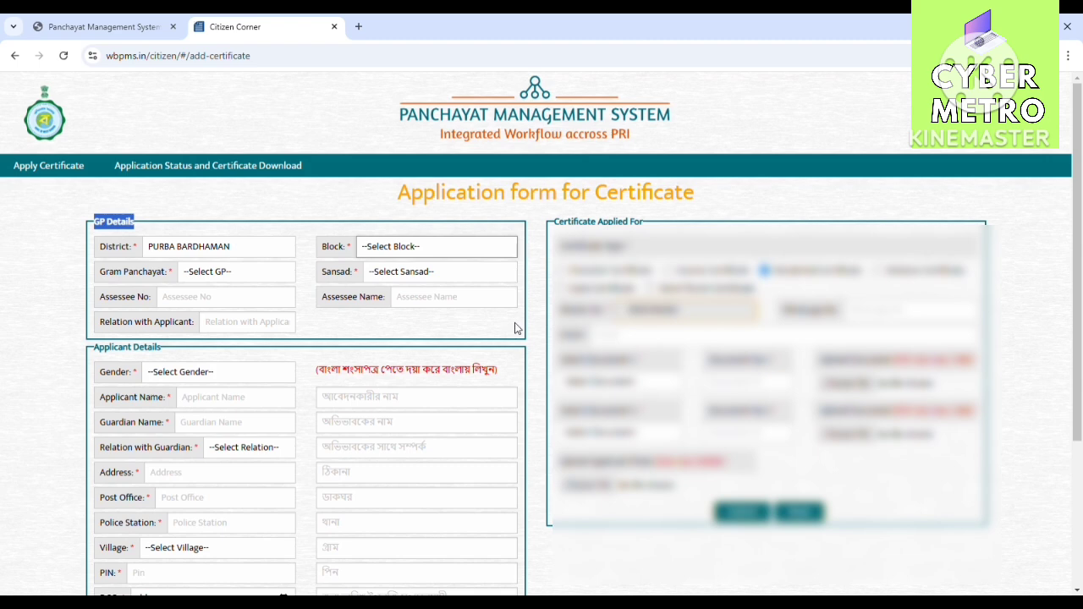
{"action": "left_click", "coordinate": [428, 423]}
{"action": "left_click", "coordinate": [218, 277]}
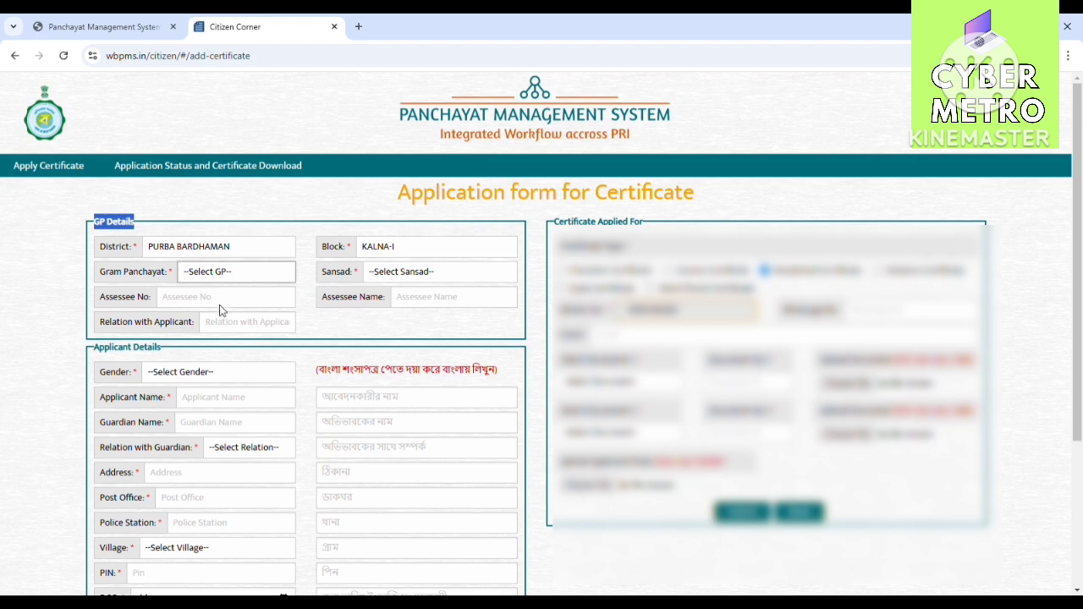
{"action": "left_click", "coordinate": [222, 317]}
{"action": "left_click", "coordinate": [420, 279]}
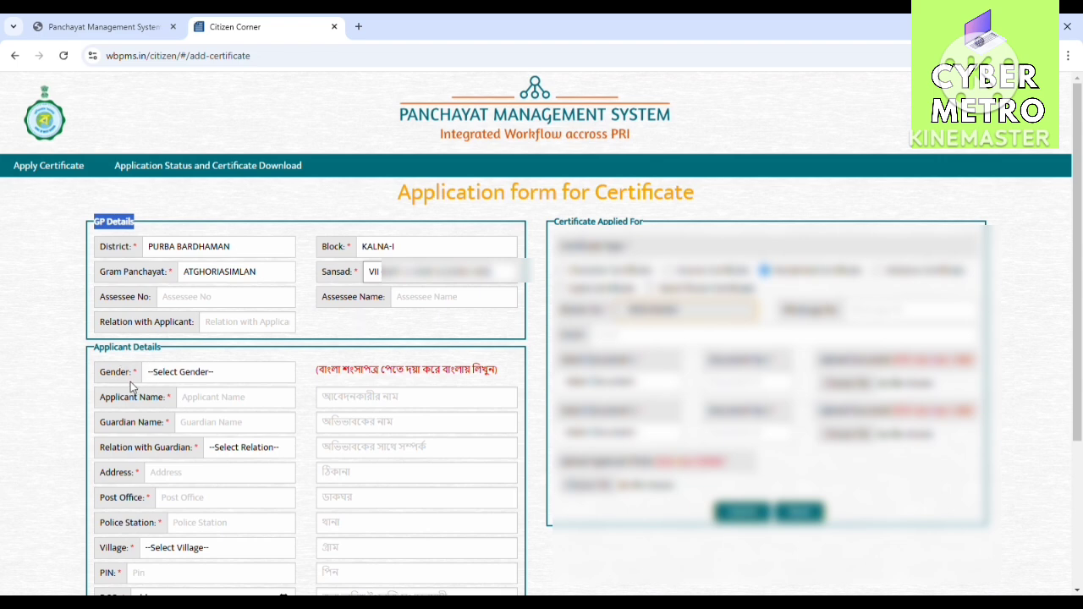
Step: Set the gender to Male and enter the applicant's name and the guardian's name
{"action": "left_click", "coordinate": [195, 381]}
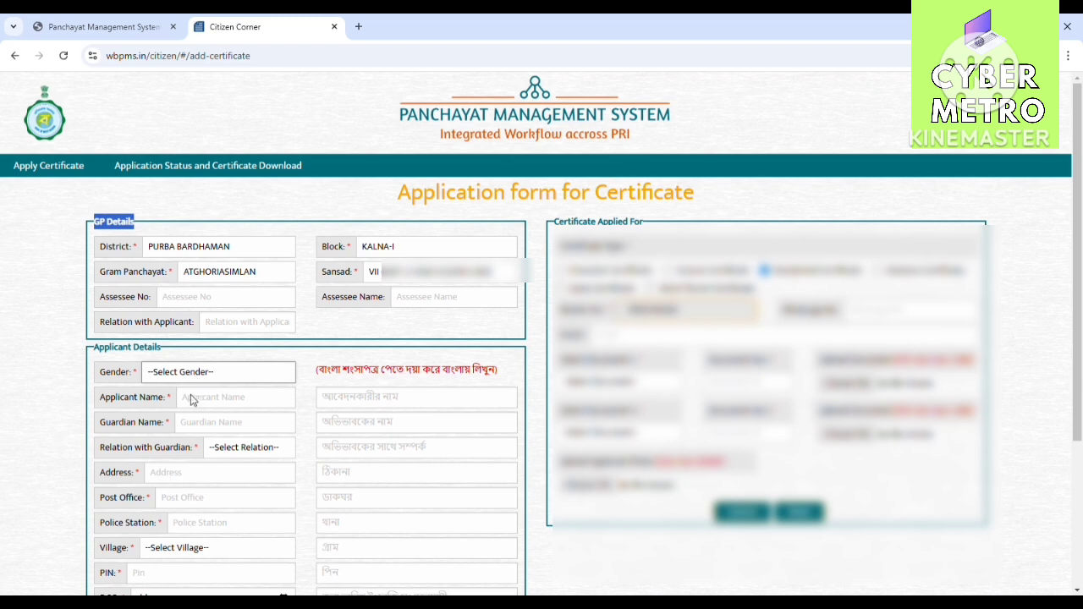
{"action": "left_click", "coordinate": [185, 414]}
{"action": "left_click", "coordinate": [391, 403]}
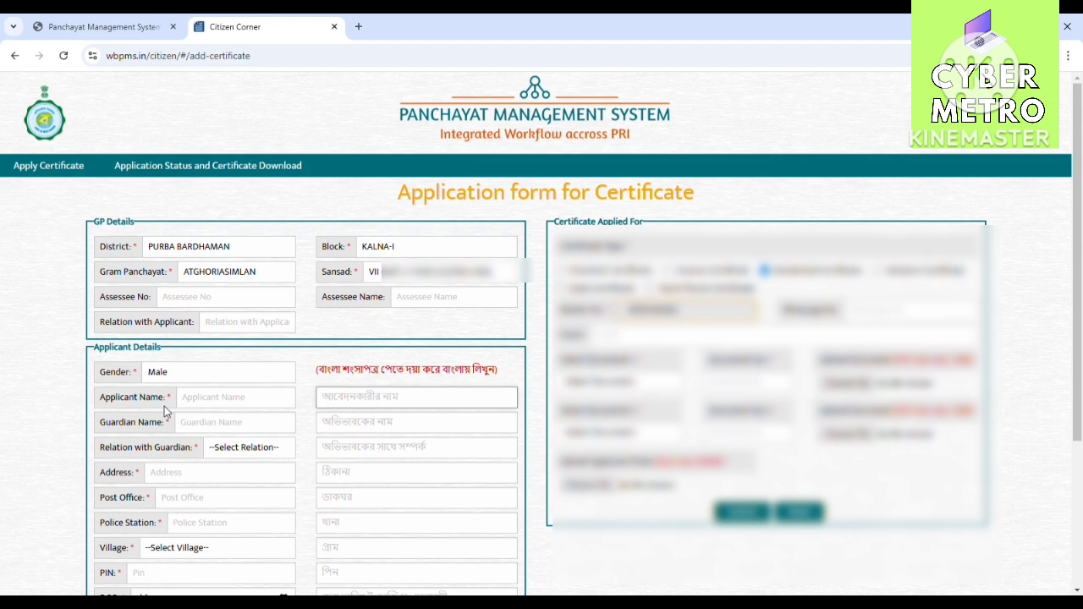
{"action": "left_click", "coordinate": [216, 411]}
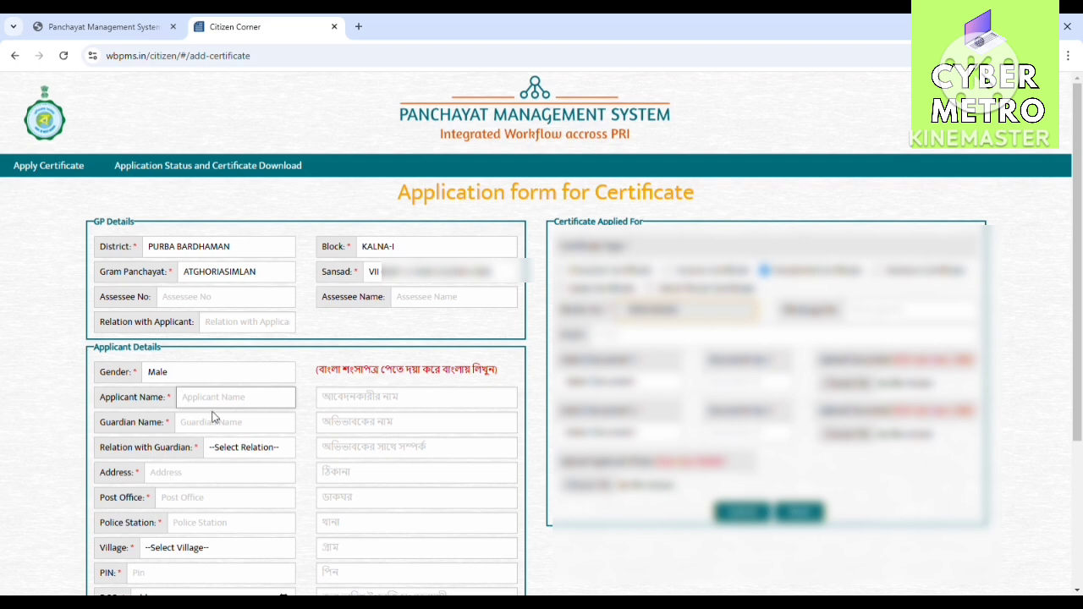
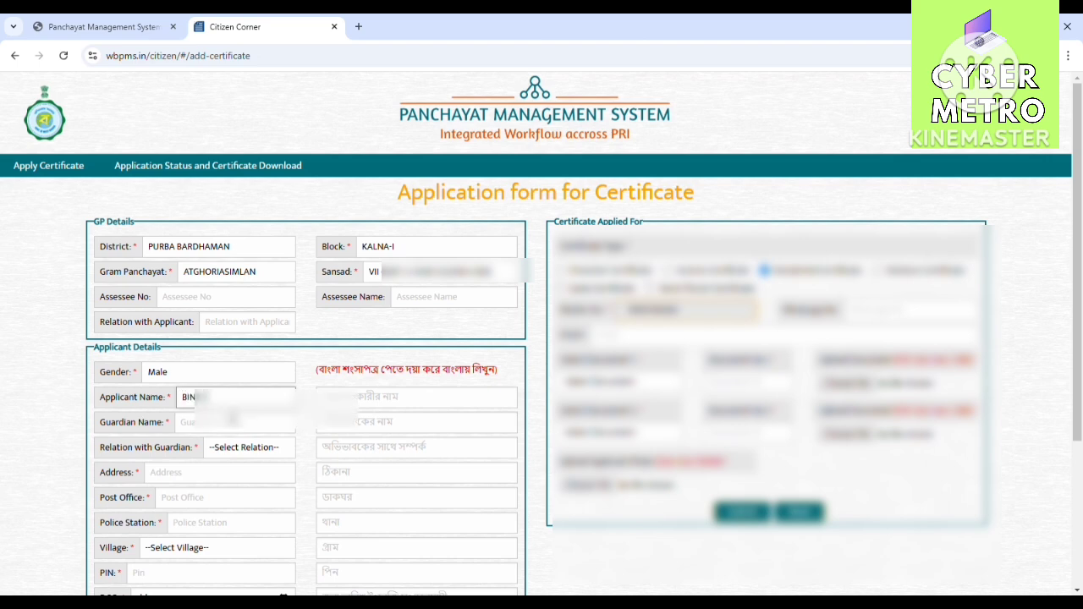
{"action": "left_click", "coordinate": [219, 432]}
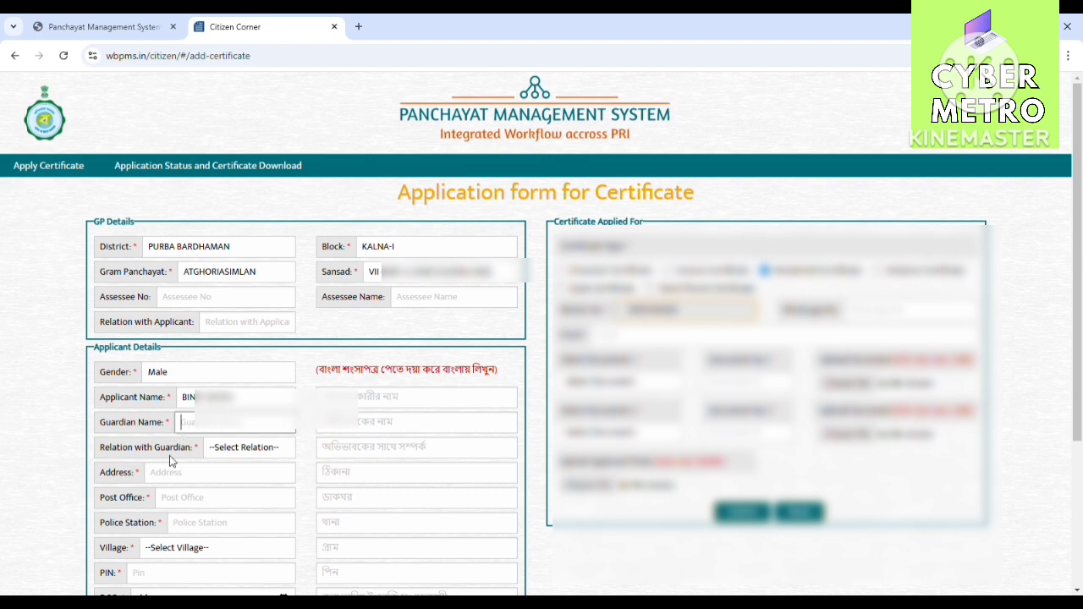
Step: Set the relation with guardian to Mother
{"action": "left_click", "coordinate": [248, 458]}
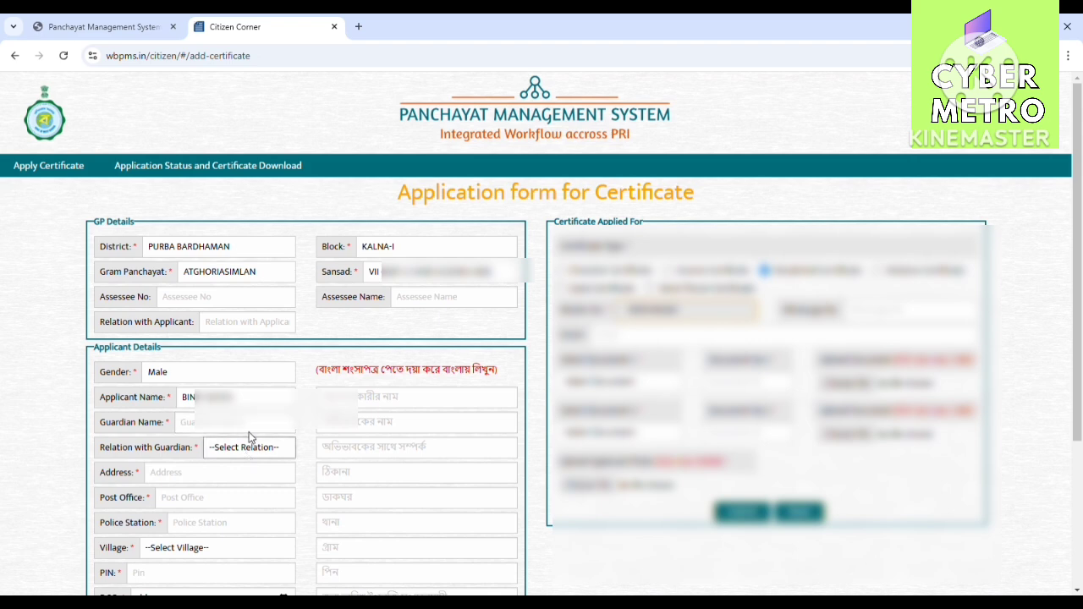
{"action": "left_click", "coordinate": [244, 328]}
{"action": "left_click", "coordinate": [239, 457]}
{"action": "left_click", "coordinate": [247, 348]}
{"action": "scroll", "coordinate": [239, 457], "scroll_direction": "down", "scroll_amount": 1}
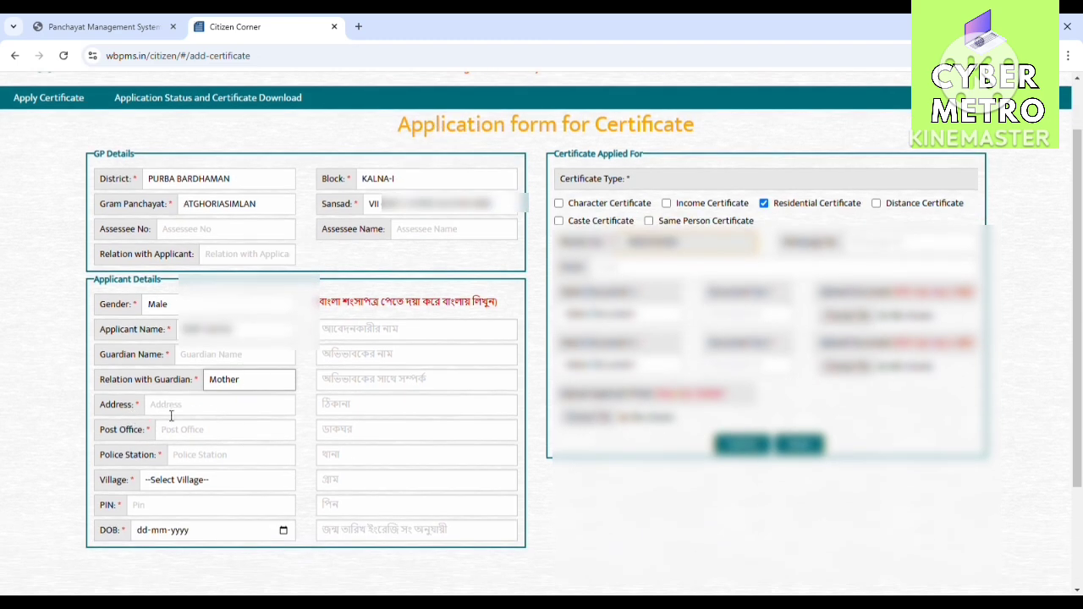
Step: Enter the address, post office and police station, choose the village, type the PIN, and pick the date of birth
{"action": "left_click", "coordinate": [171, 415]}
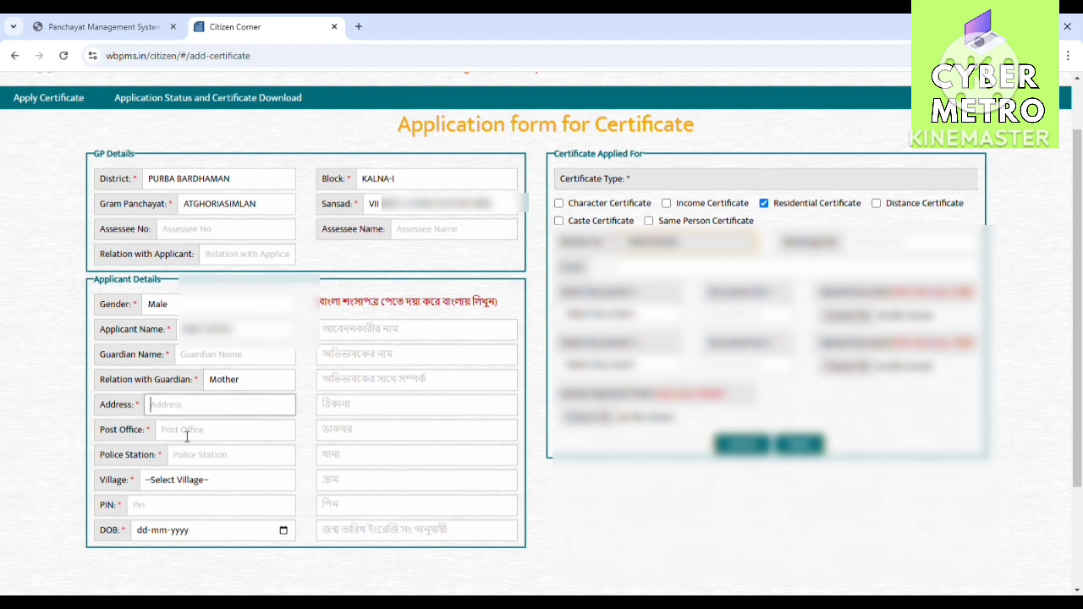
{"action": "left_click", "coordinate": [187, 436]}
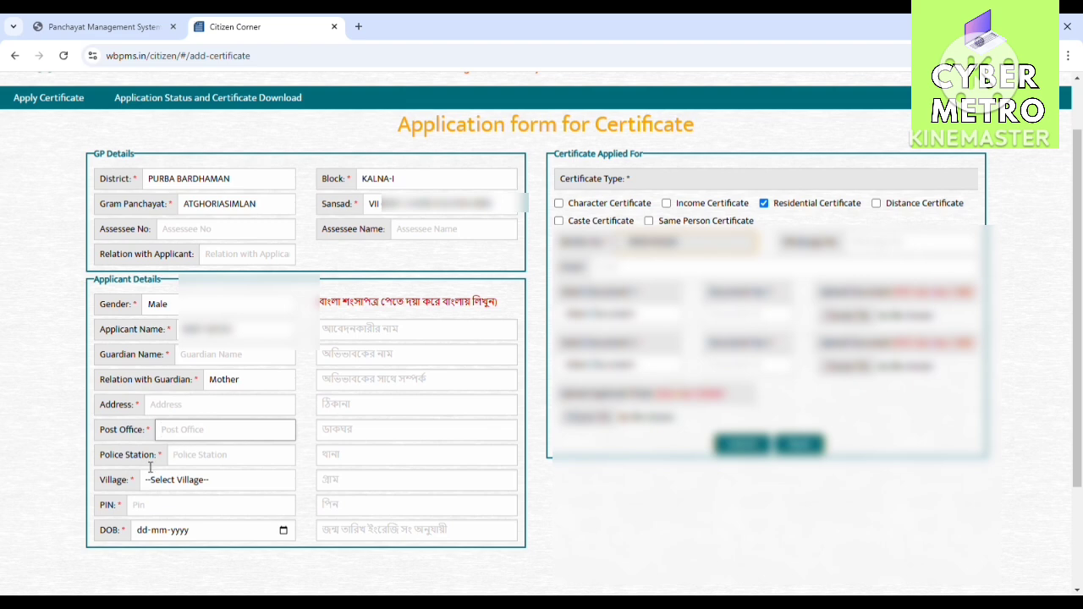
{"action": "left_click", "coordinate": [196, 464]}
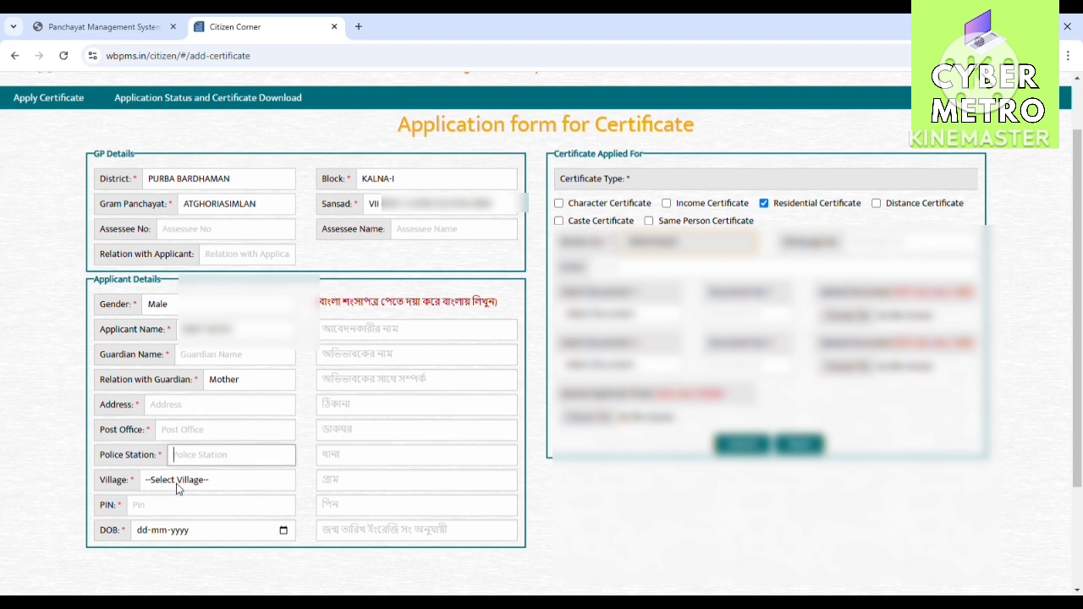
{"action": "left_click", "coordinate": [176, 489]}
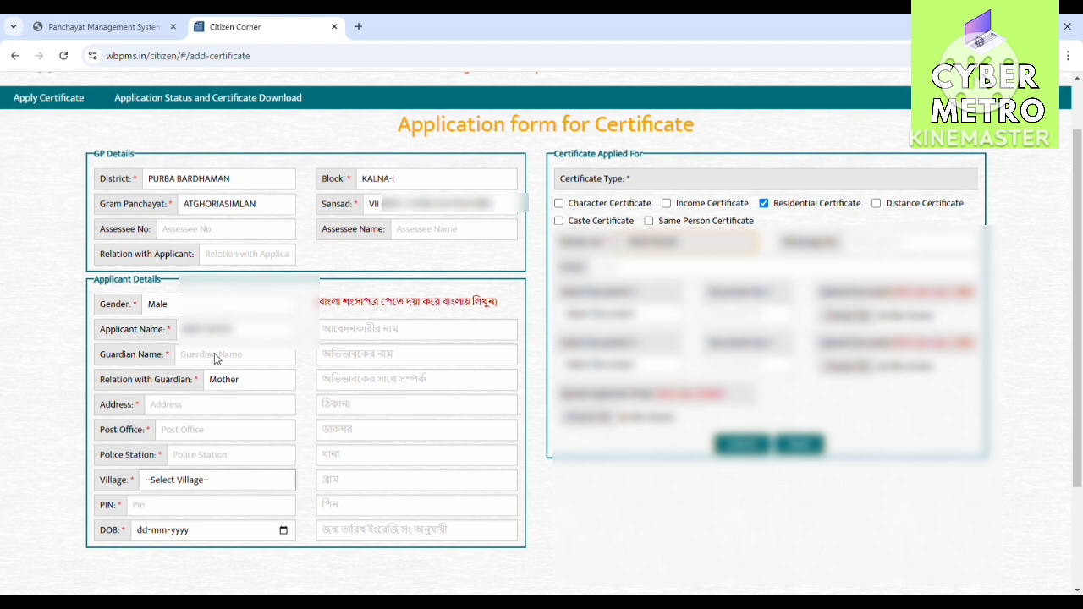
{"action": "left_click", "coordinate": [166, 508]}
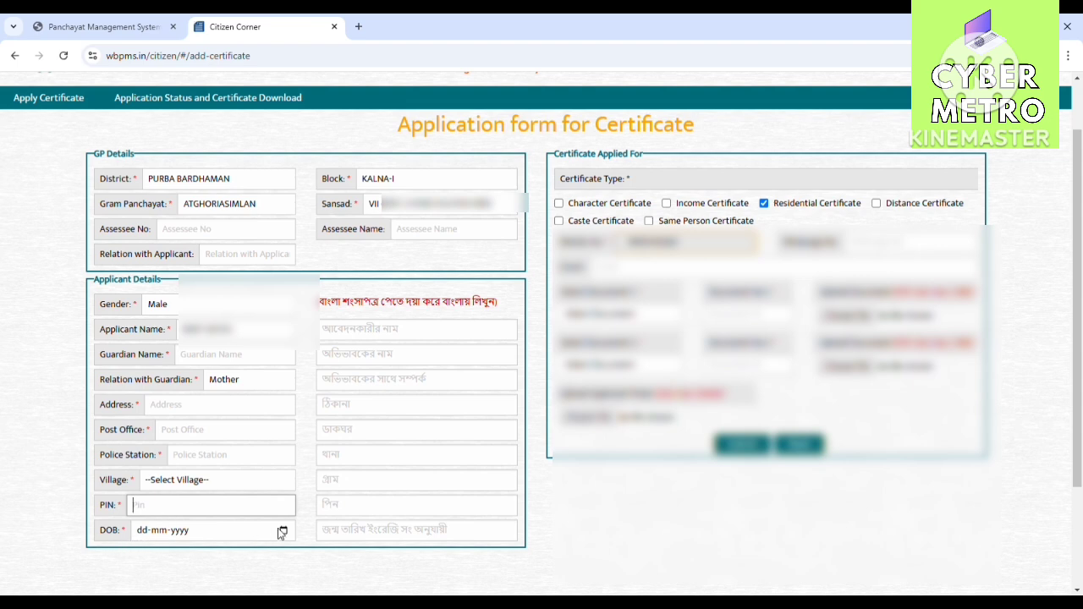
{"action": "left_click", "coordinate": [284, 531]}
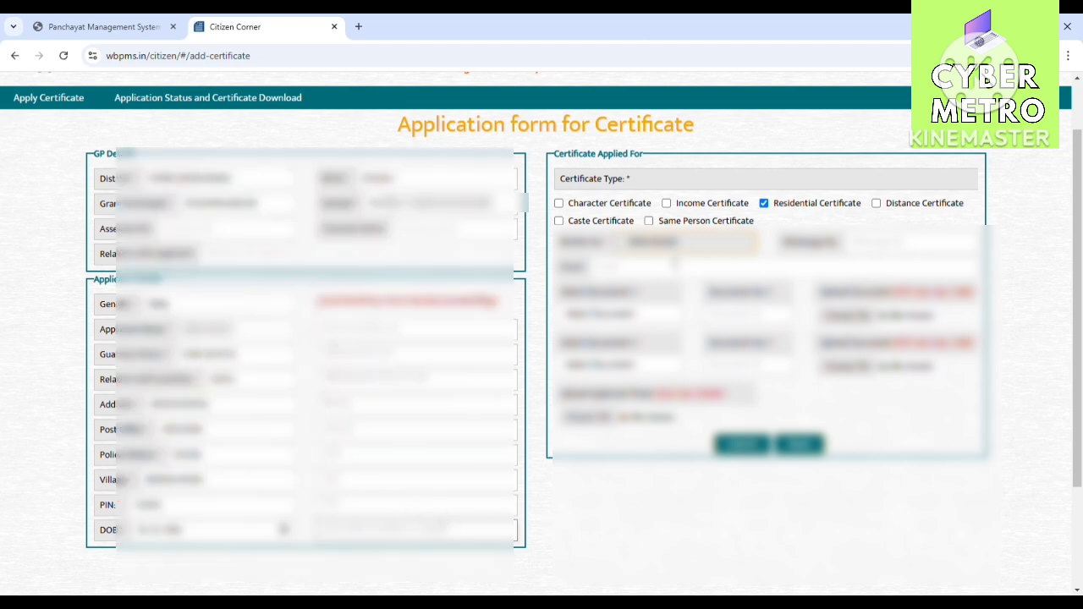
Step: Tick Income Certificate alongside Residential and start filling Annual Income and Income Source
{"action": "left_click_drag", "start_coordinate": [561, 163], "coordinate": [648, 165]}
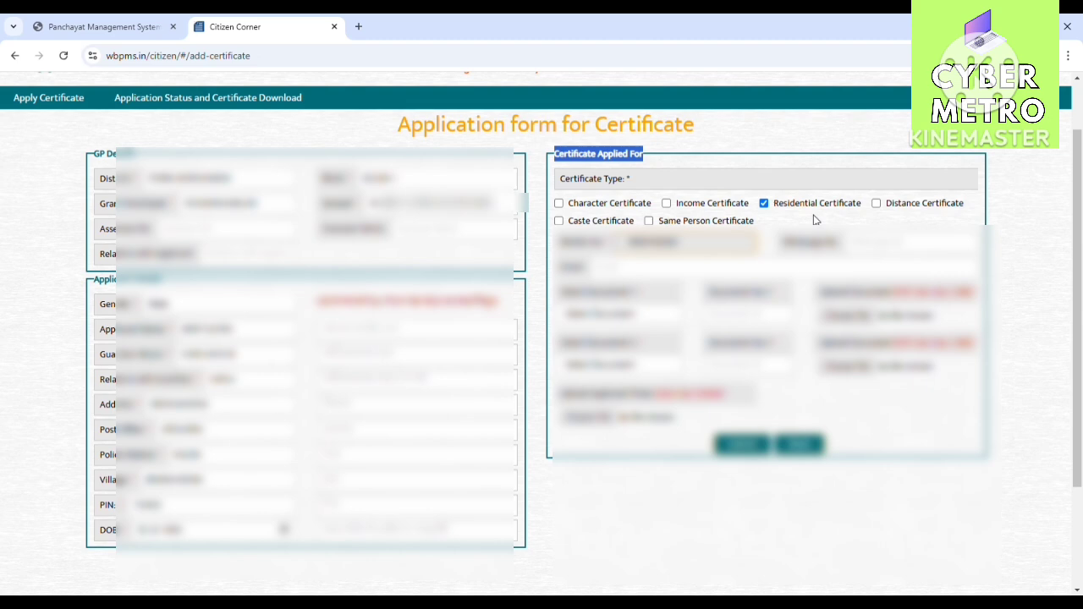
{"action": "left_click", "coordinate": [558, 204]}
{"action": "left_click", "coordinate": [559, 204]}
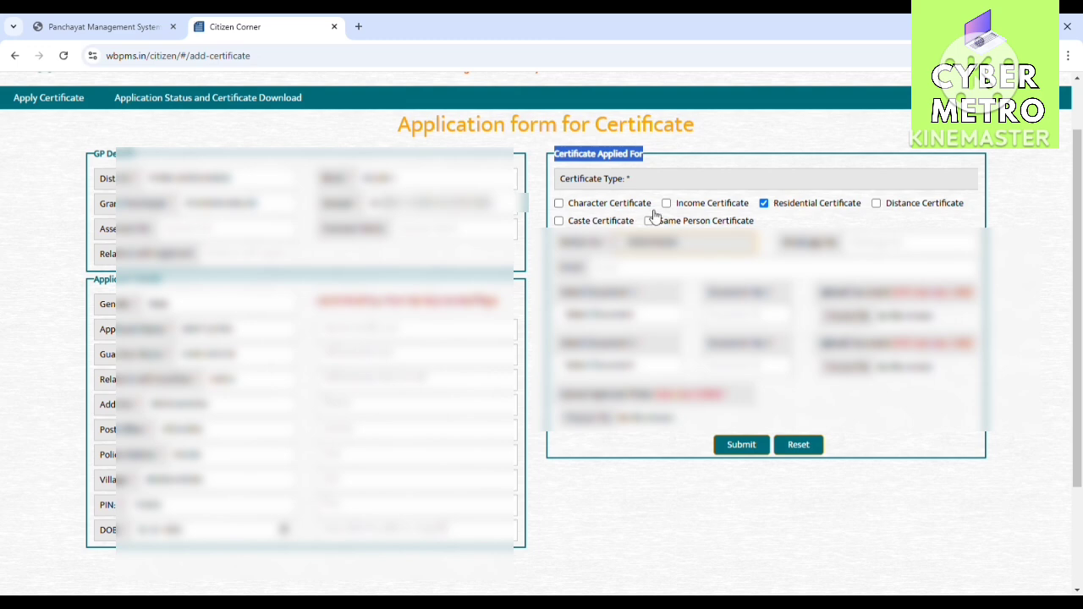
{"action": "left_click", "coordinate": [667, 204]}
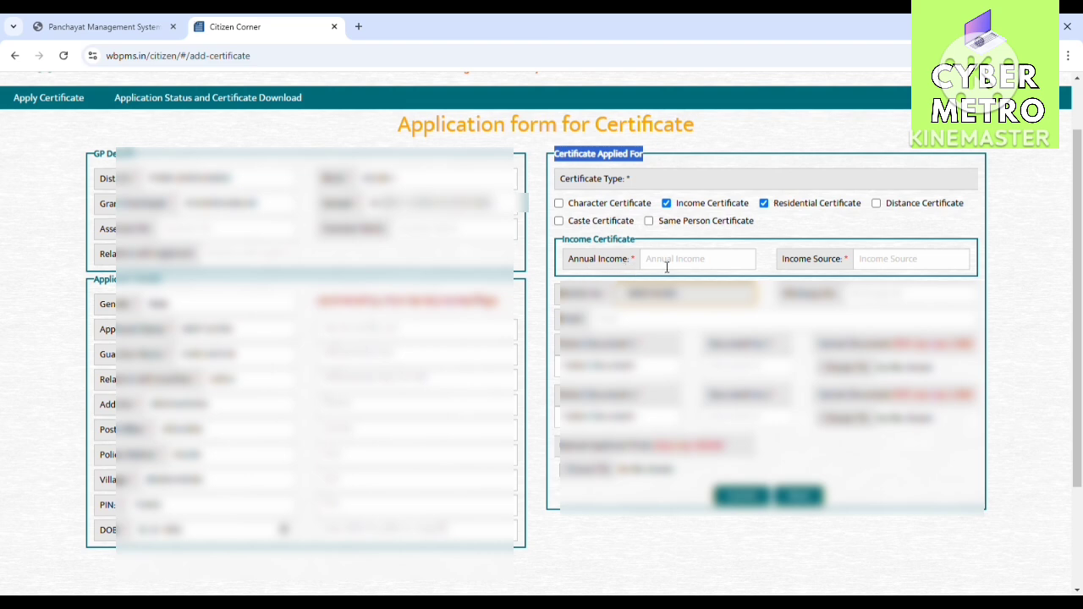
{"action": "left_click", "coordinate": [667, 267]}
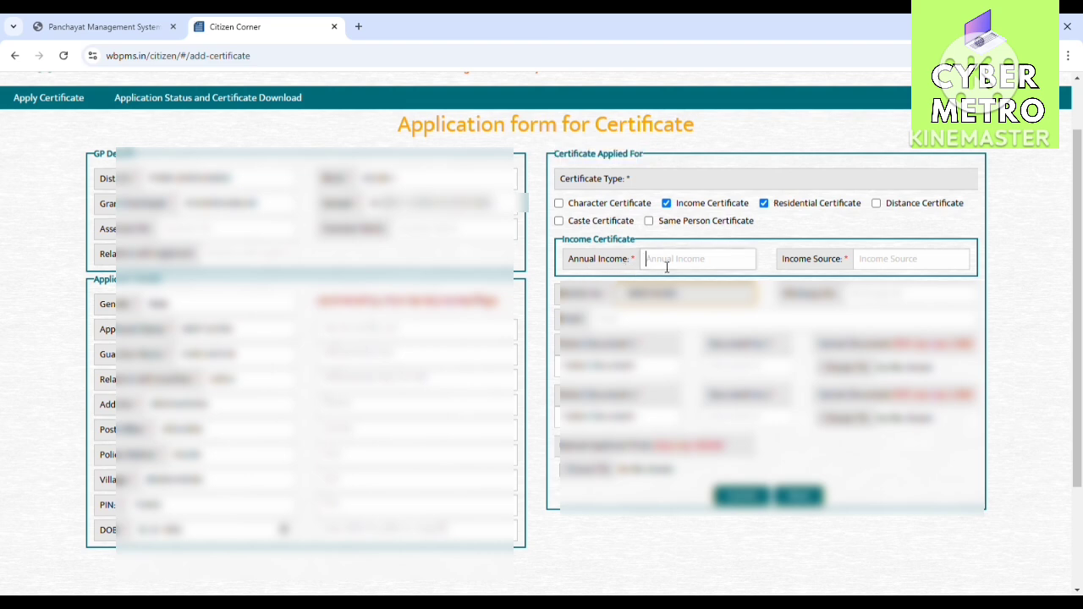
{"action": "left_click", "coordinate": [879, 267]}
Step: Remove the Income Certificate, leaving Distance Certificate unticked as well
{"action": "left_click", "coordinate": [836, 230]}
{"action": "left_click", "coordinate": [666, 203]}
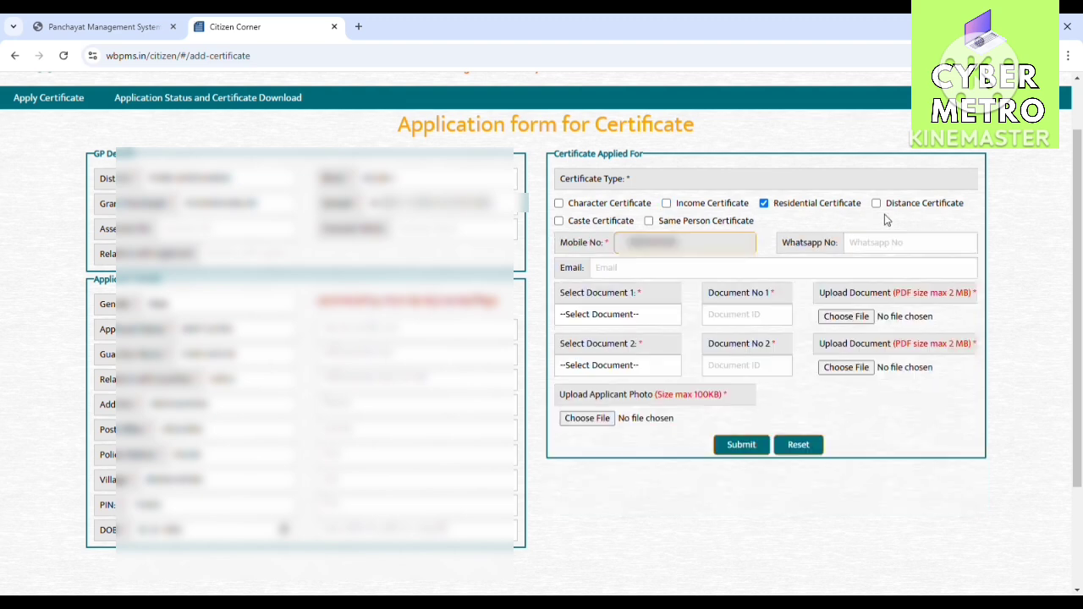
{"action": "left_click", "coordinate": [877, 204]}
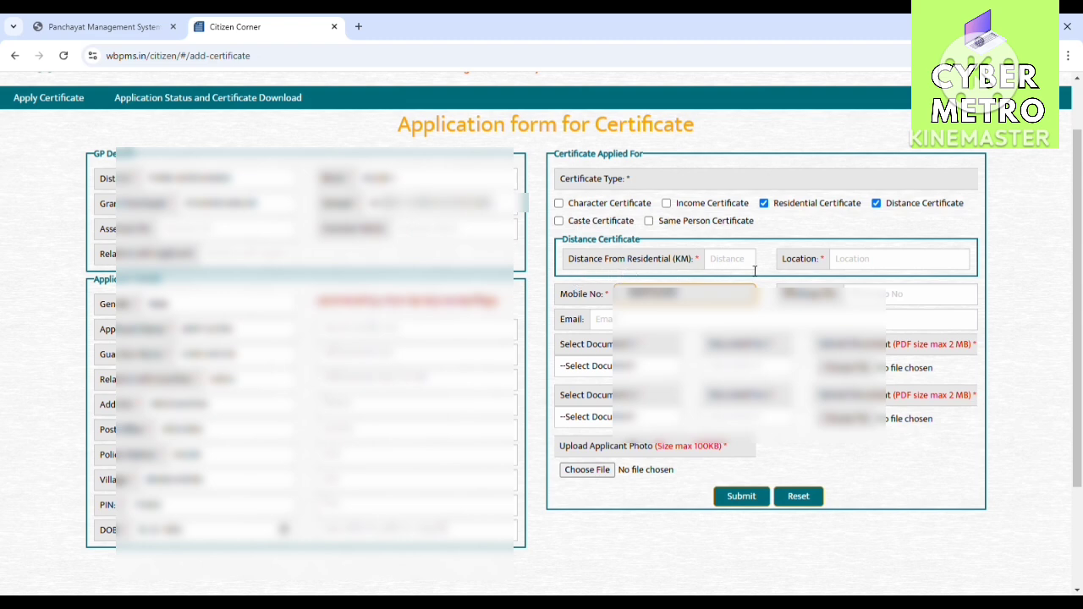
{"action": "left_click", "coordinate": [876, 203]}
Step: Add a Caste Certificate with religion Hindu and caste SC
{"action": "left_click", "coordinate": [558, 221]}
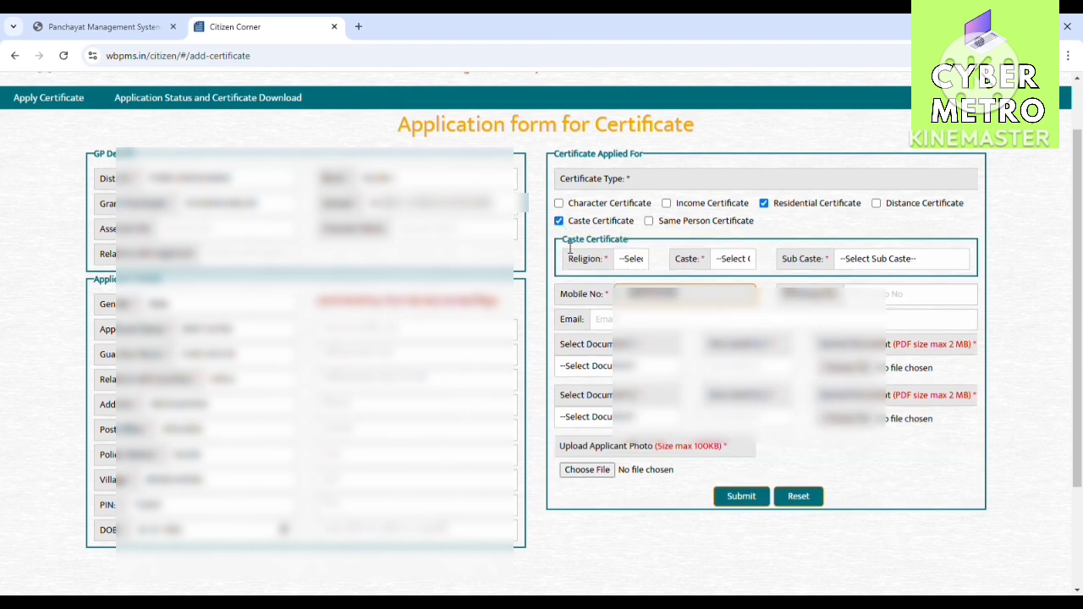
{"action": "left_click_drag", "start_coordinate": [575, 248], "coordinate": [610, 272]}
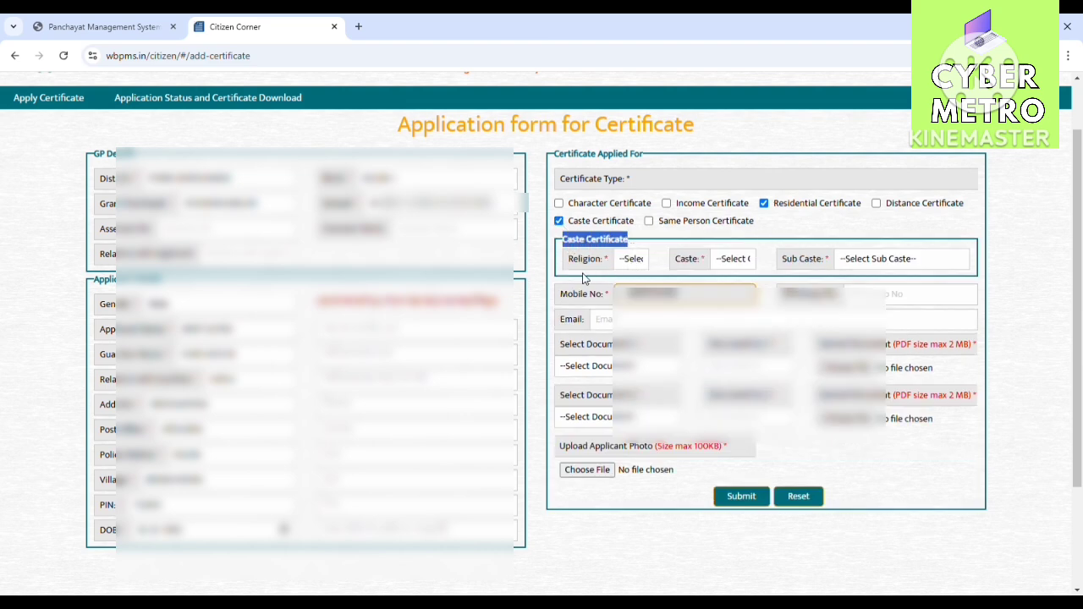
{"action": "left_click", "coordinate": [635, 262]}
{"action": "left_click", "coordinate": [658, 291]}
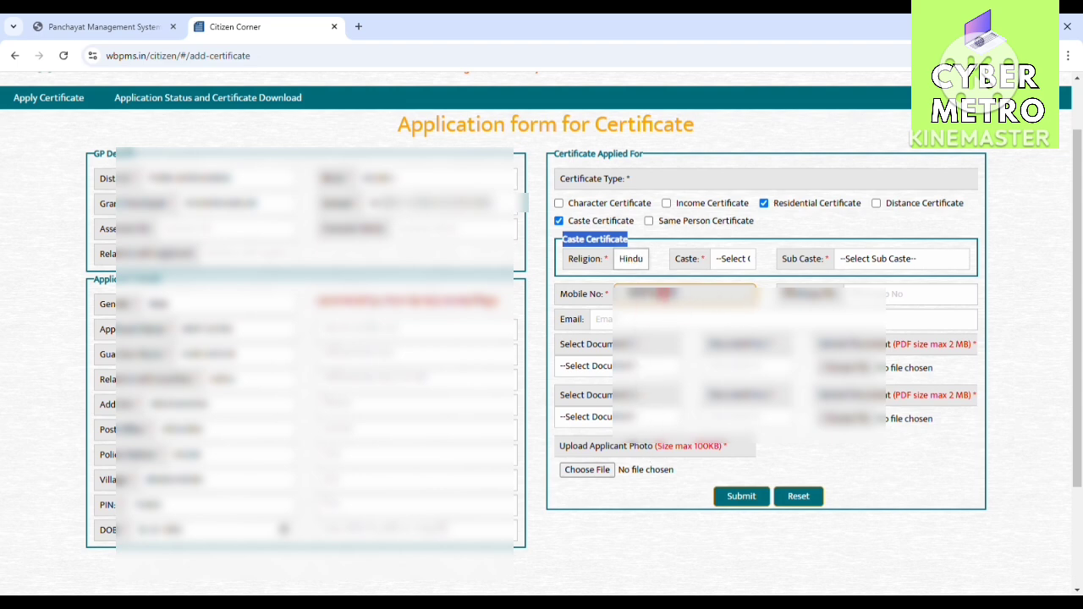
{"action": "left_click", "coordinate": [743, 264]}
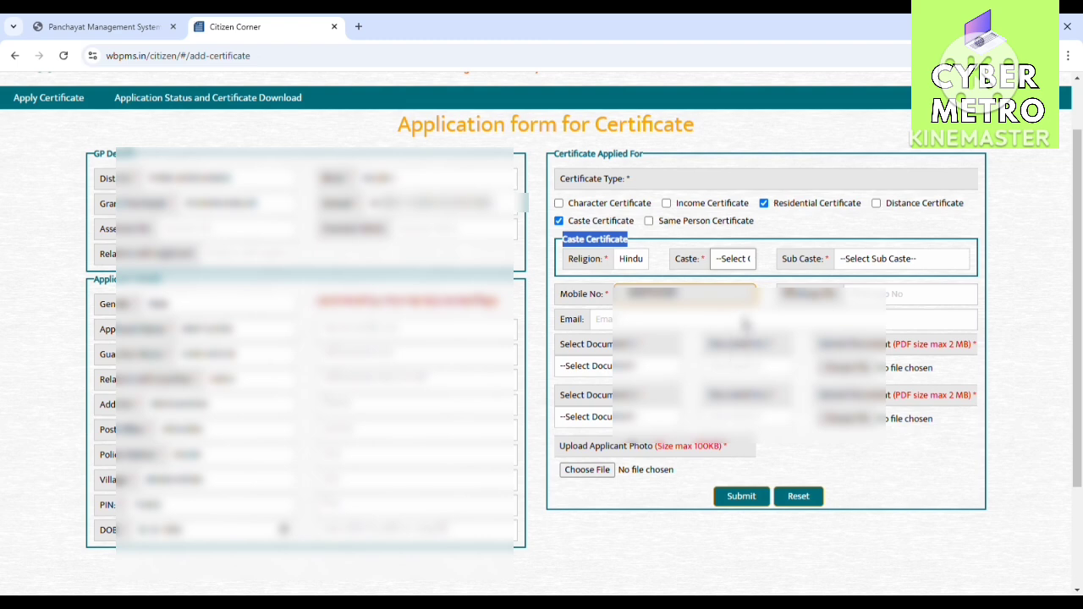
{"action": "left_click", "coordinate": [745, 324]}
{"action": "left_click", "coordinate": [872, 267]}
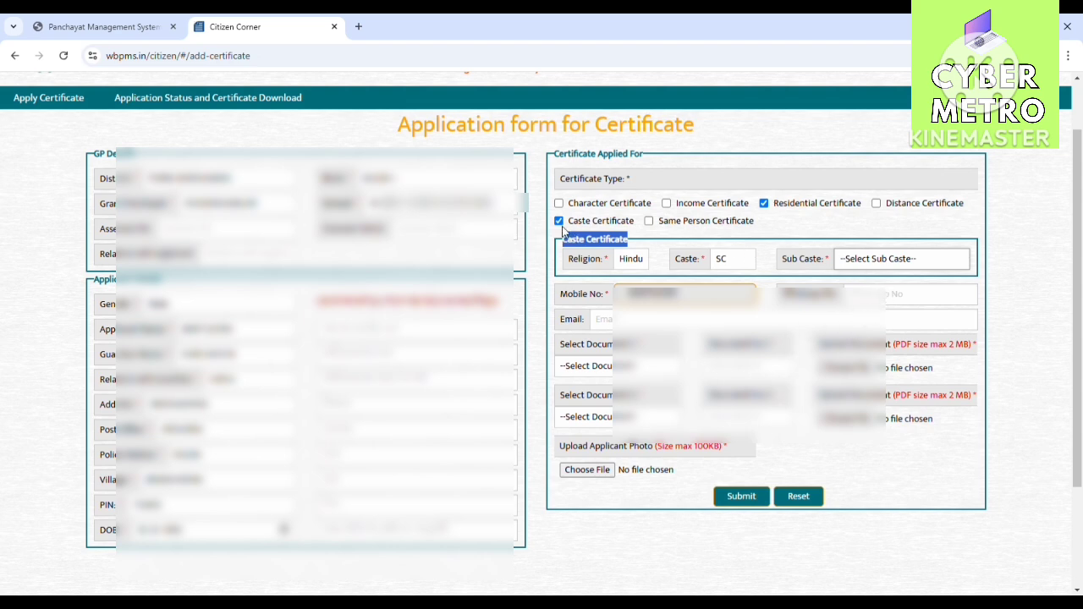
Step: Swap Caste Certificate for Same Person Certificate and try its old and current name fields
{"action": "left_click", "coordinate": [587, 224]}
{"action": "left_click", "coordinate": [649, 221]}
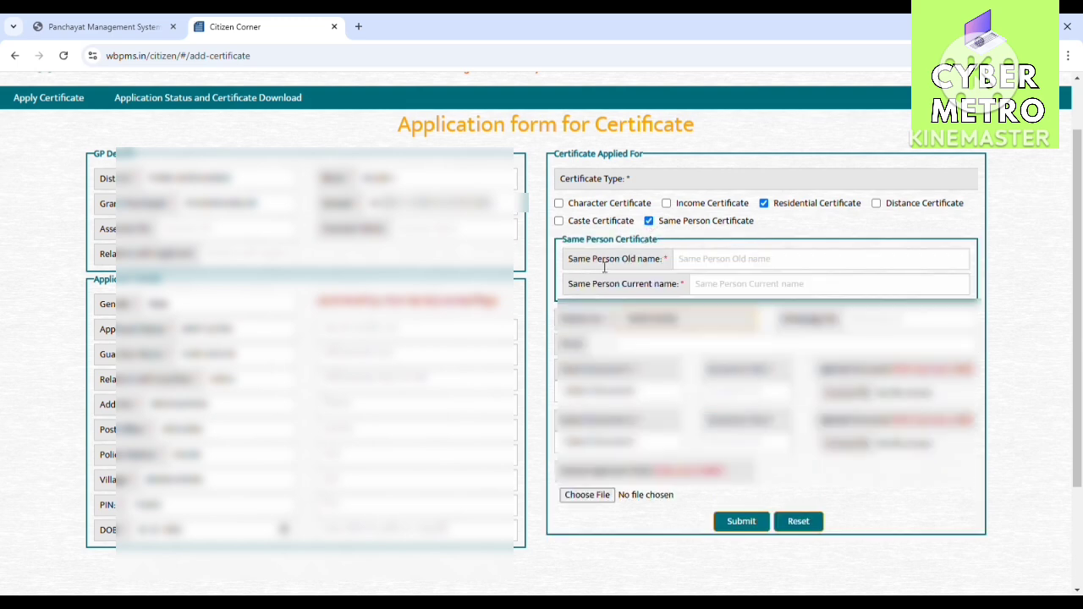
{"action": "left_click_drag", "start_coordinate": [578, 269], "coordinate": [713, 266]}
{"action": "left_click", "coordinate": [702, 267]}
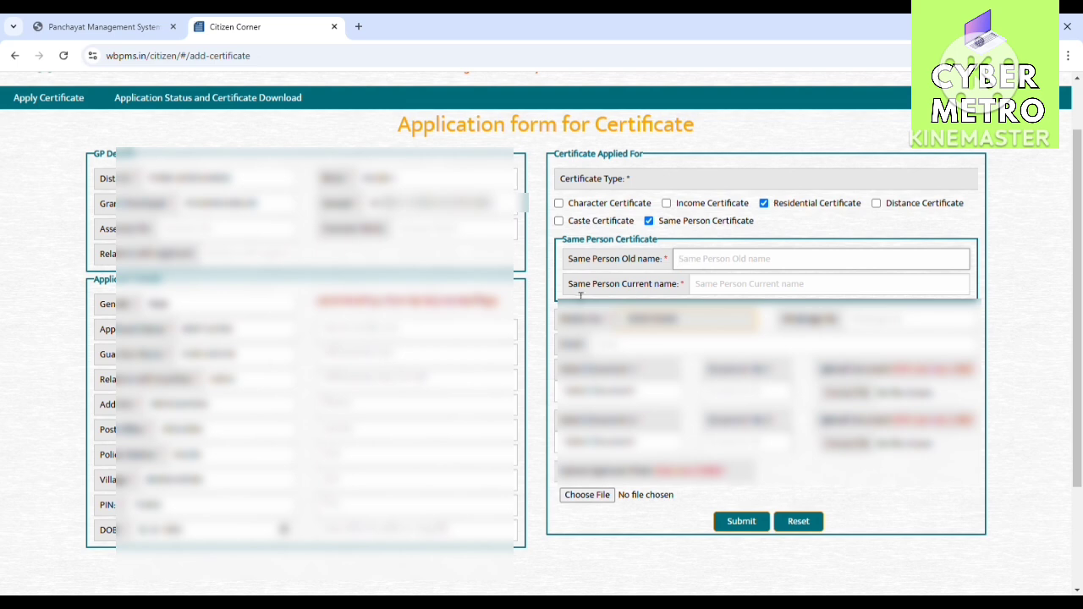
{"action": "left_click_drag", "start_coordinate": [581, 294], "coordinate": [682, 292]}
{"action": "left_click", "coordinate": [724, 291]}
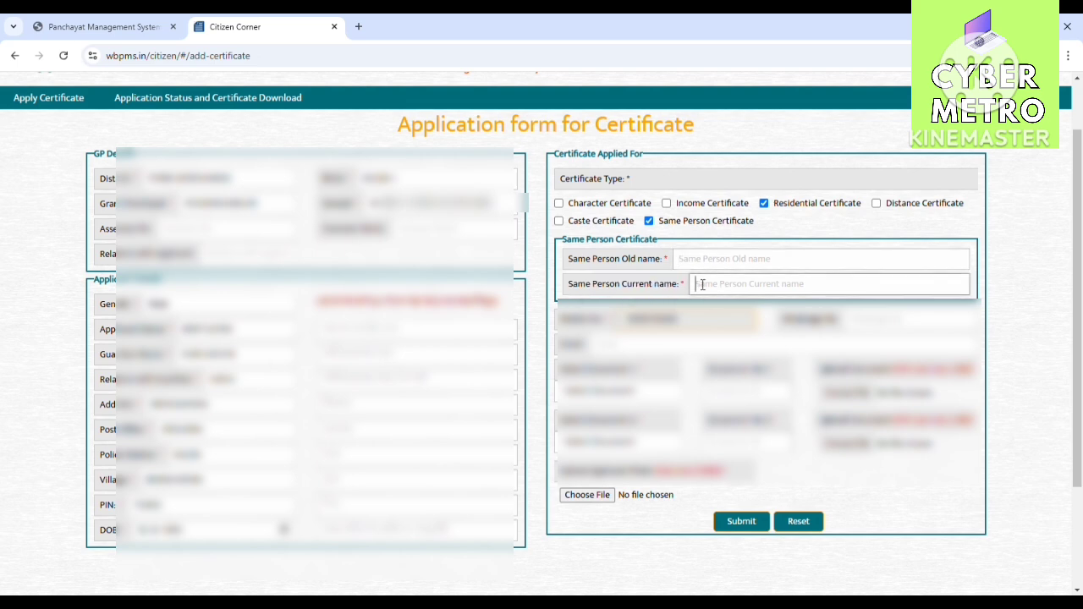
Step: Tick Caste, Character, Income and Distance, then untick every extra type, leaving only Residential
{"action": "left_click", "coordinate": [559, 221]}
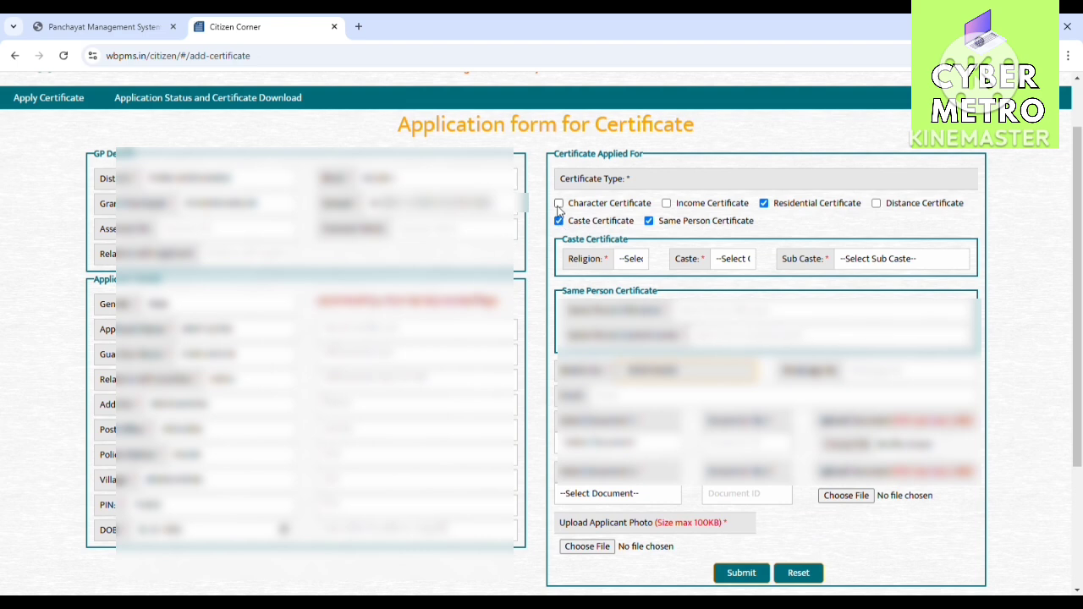
{"action": "left_click", "coordinate": [559, 204]}
{"action": "left_click", "coordinate": [666, 204]}
{"action": "left_click", "coordinate": [875, 205]}
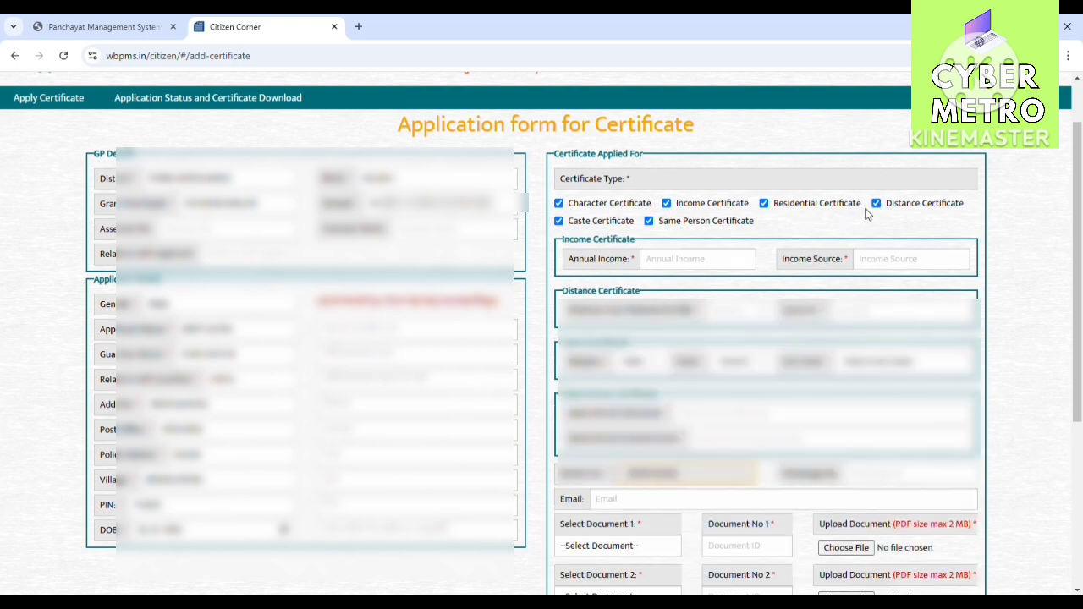
{"action": "left_click", "coordinate": [559, 221]}
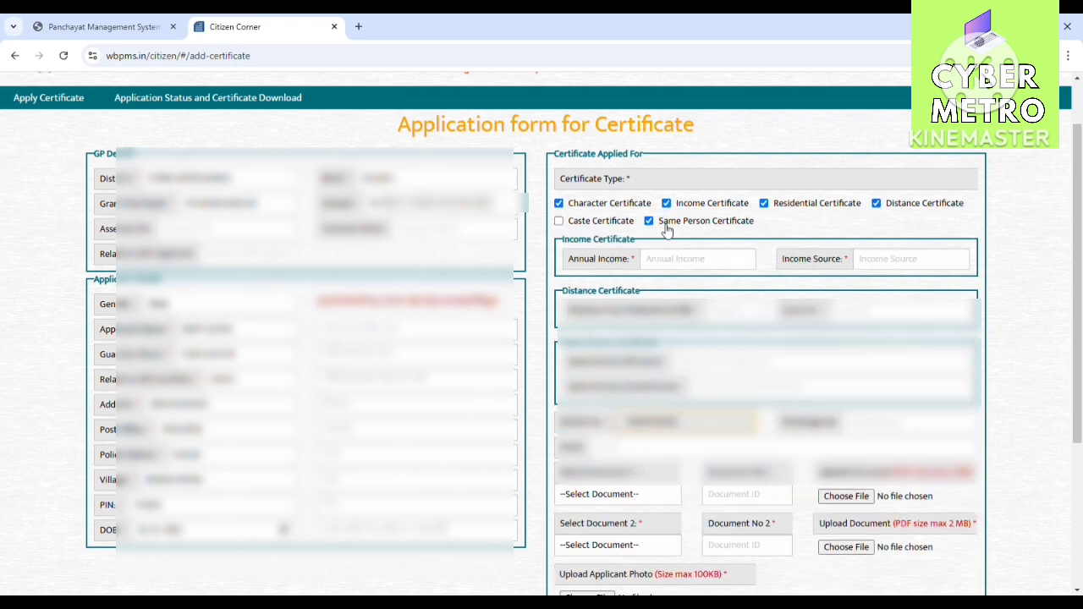
{"action": "left_click", "coordinate": [649, 221]}
{"action": "left_click", "coordinate": [558, 204]}
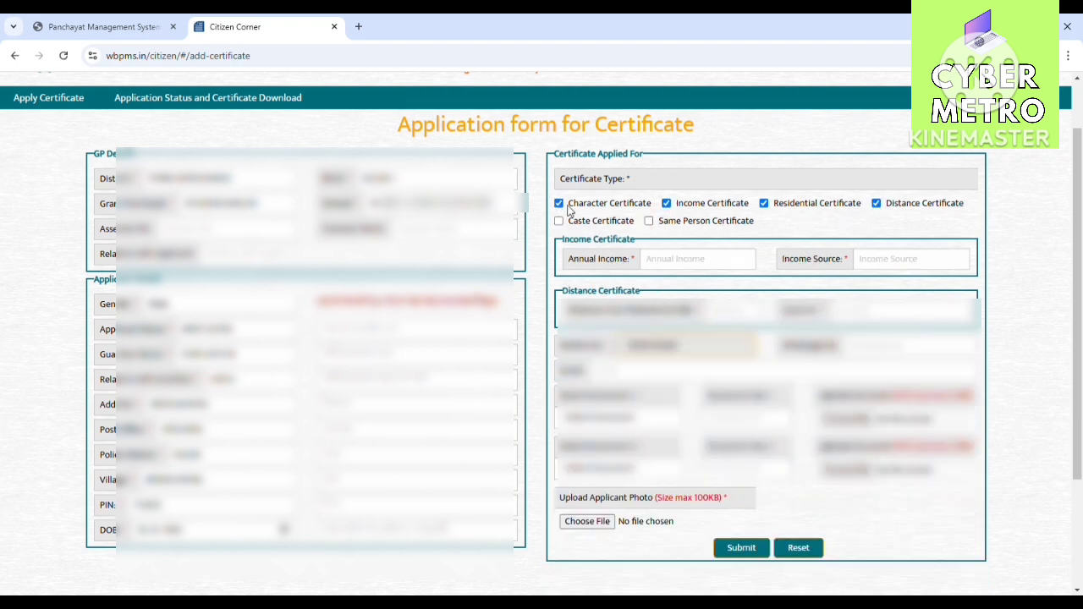
{"action": "left_click", "coordinate": [666, 204]}
{"action": "left_click", "coordinate": [876, 204]}
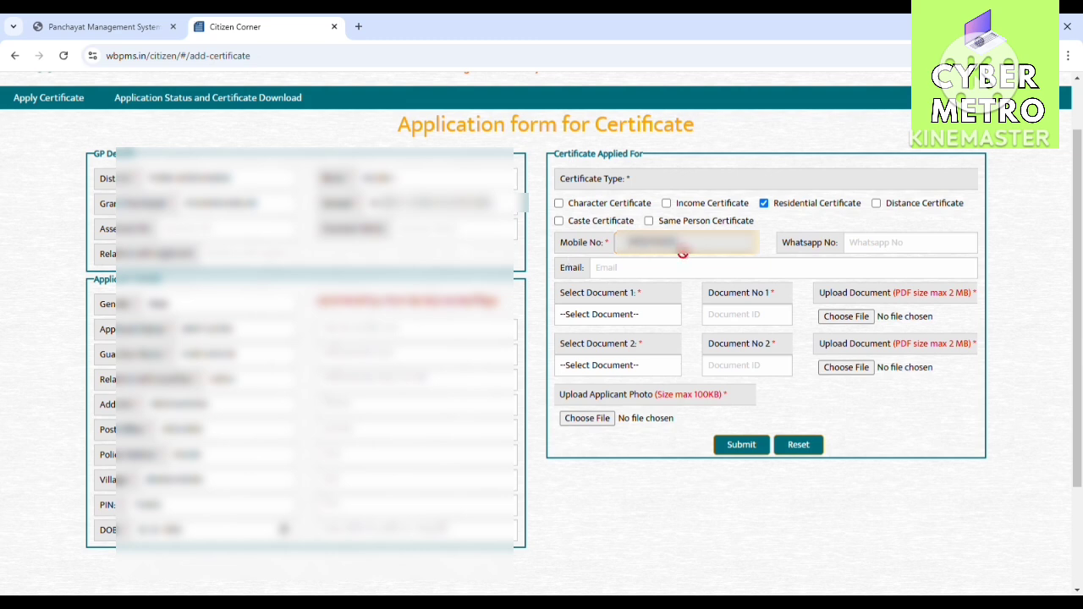
Step: Enter the WhatsApp number and email address, then choose Aadhaar Card as Document 1
{"action": "left_click", "coordinate": [883, 249]}
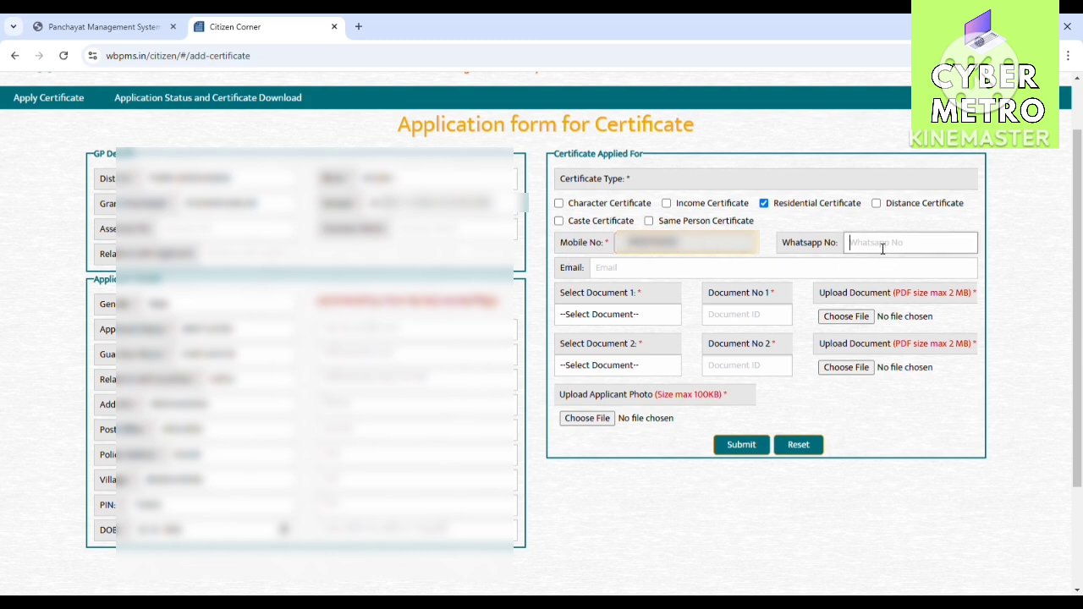
{"action": "left_click", "coordinate": [629, 275]}
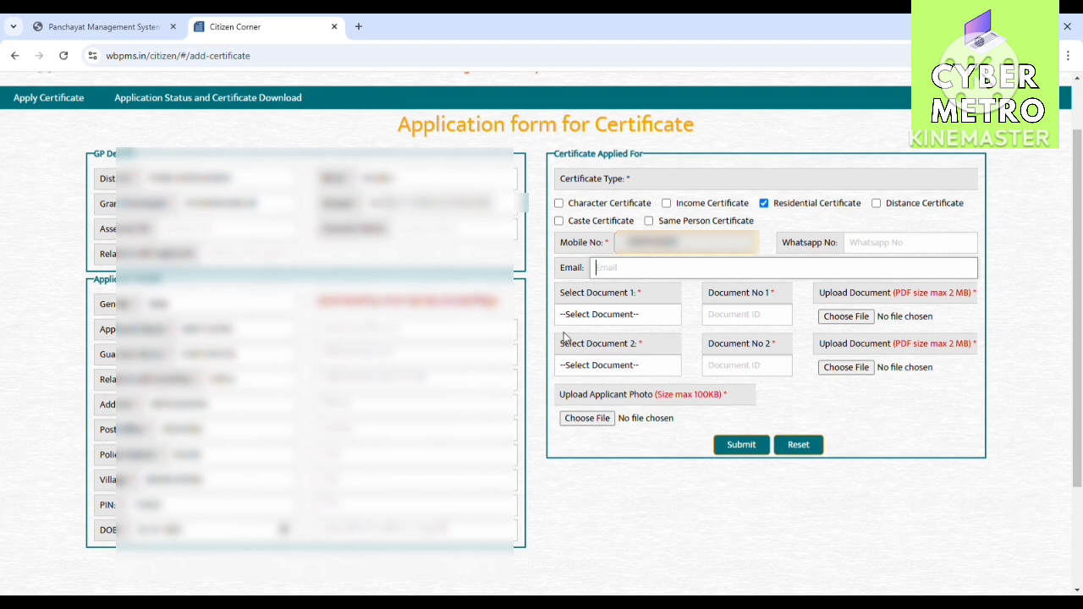
{"action": "left_click", "coordinate": [626, 316]}
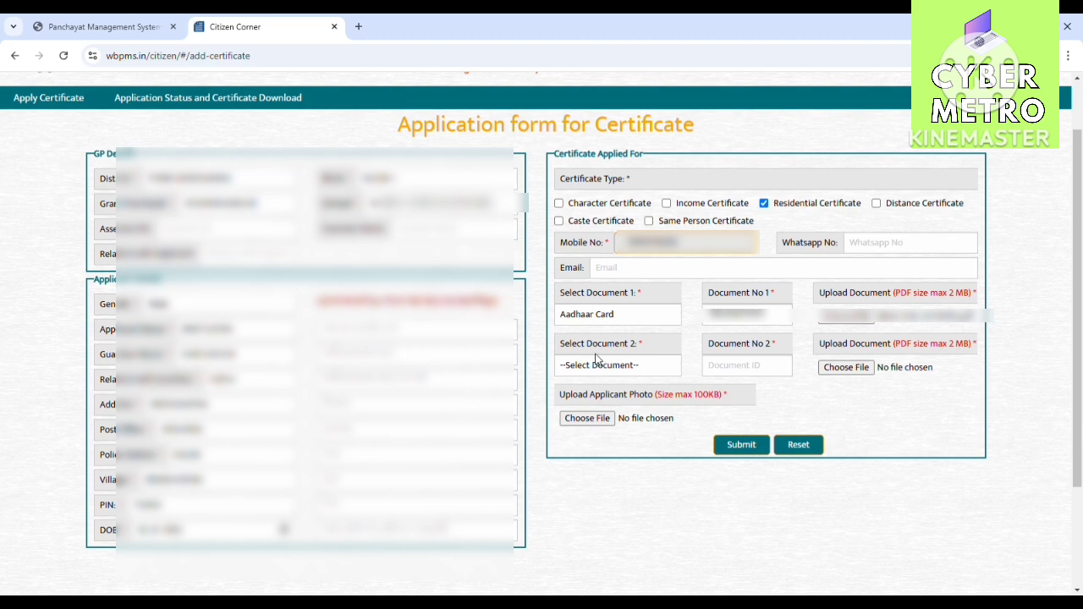
Step: Choose Voter ID Card as Document 2 and enter its document number
{"action": "left_click", "coordinate": [639, 373]}
{"action": "left_click", "coordinate": [641, 130]}
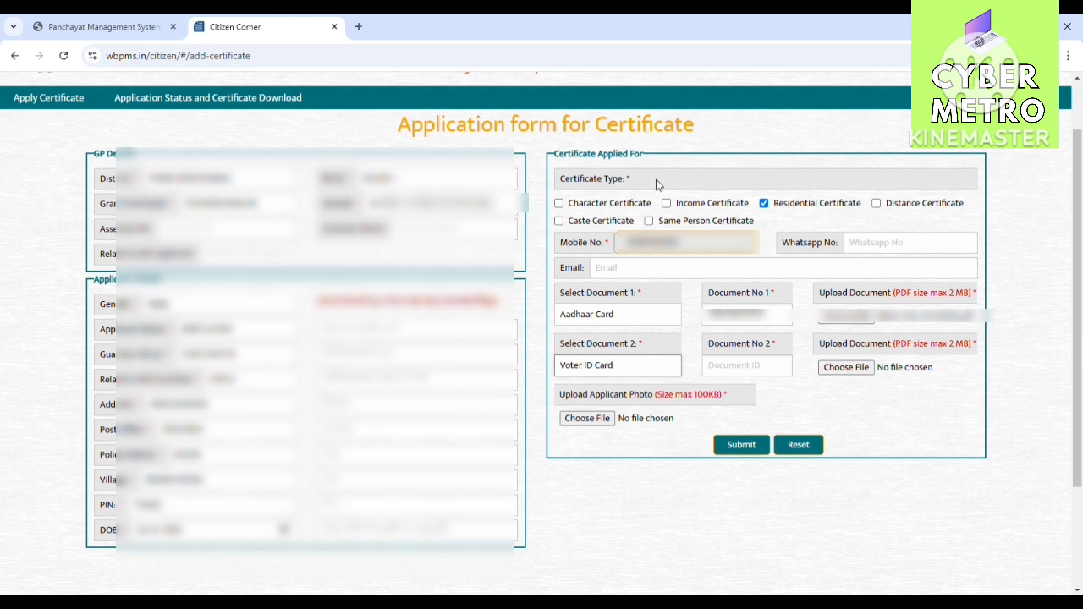
{"action": "left_click", "coordinate": [738, 374]}
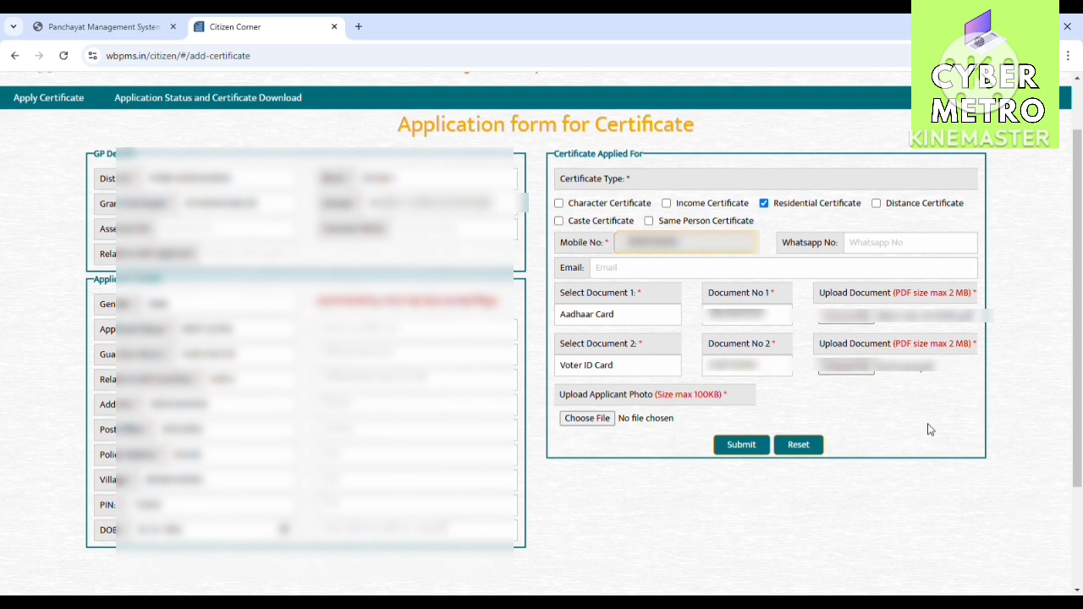
Step: Check the 2 MB document size limits and the applicant photo upload note
{"action": "left_click_drag", "start_coordinate": [896, 296], "coordinate": [974, 299]}
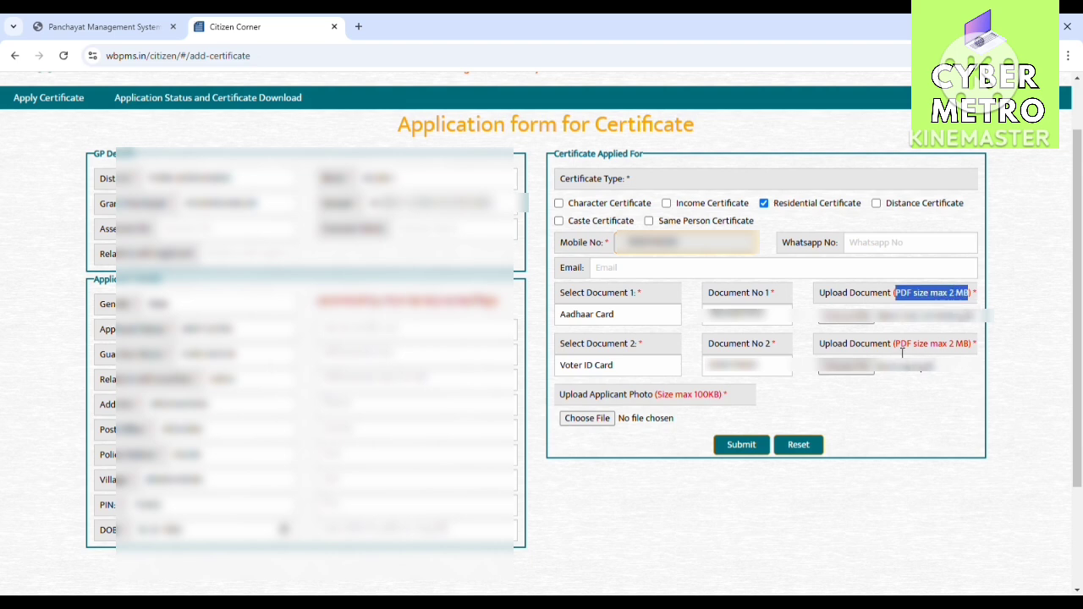
{"action": "left_click_drag", "start_coordinate": [895, 344], "coordinate": [978, 348]}
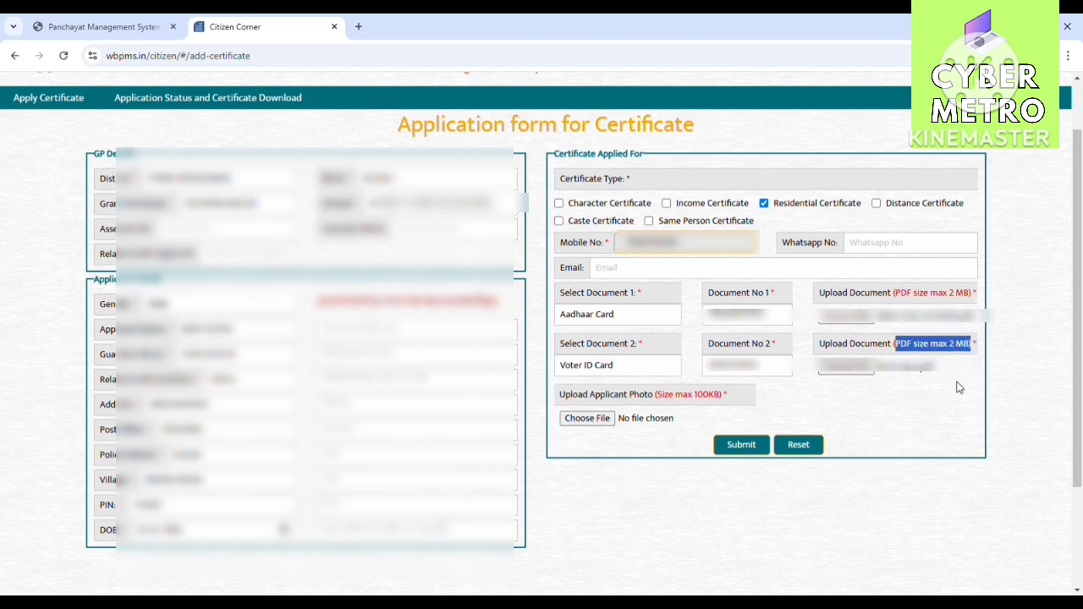
{"action": "left_click", "coordinate": [949, 402]}
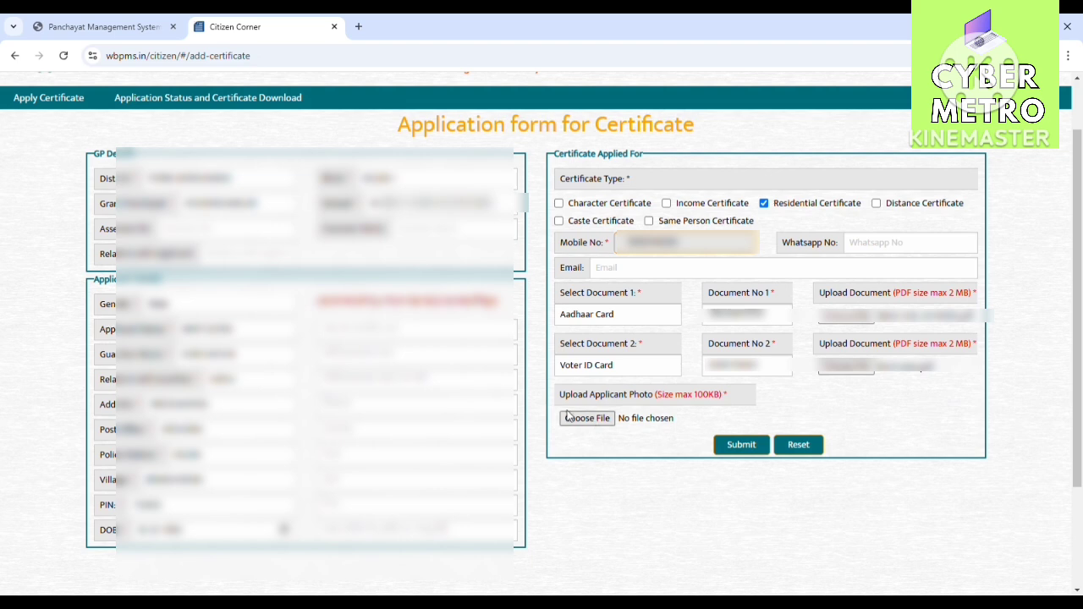
{"action": "left_click_drag", "start_coordinate": [561, 394], "coordinate": [650, 403]}
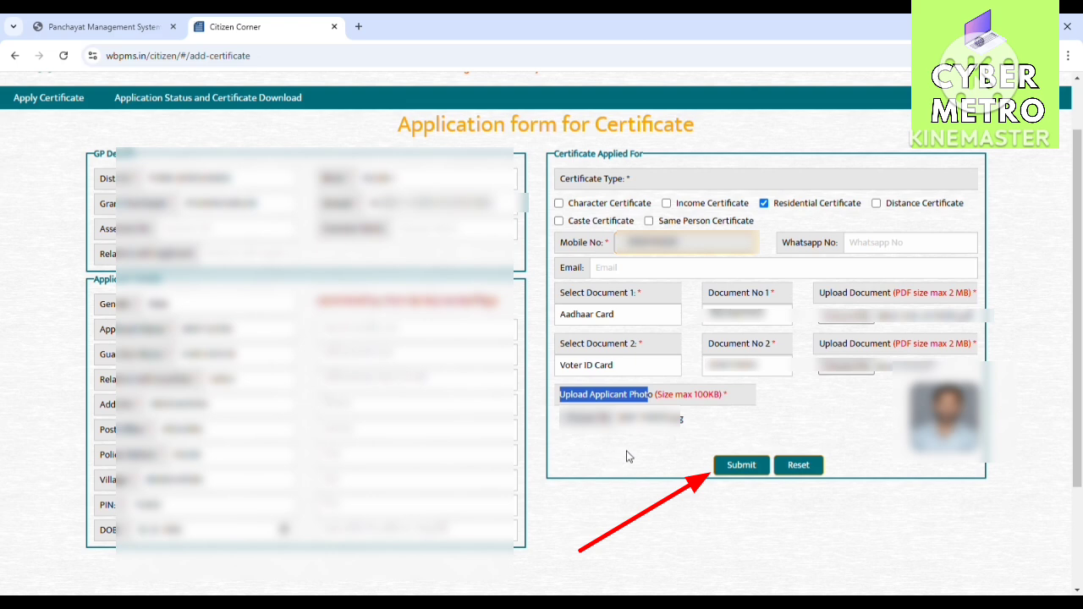
Step: Submit the Residential Certificate application and check its 03.01.2025 list row reads Pending For Operator Approval
{"action": "left_click", "coordinate": [742, 465]}
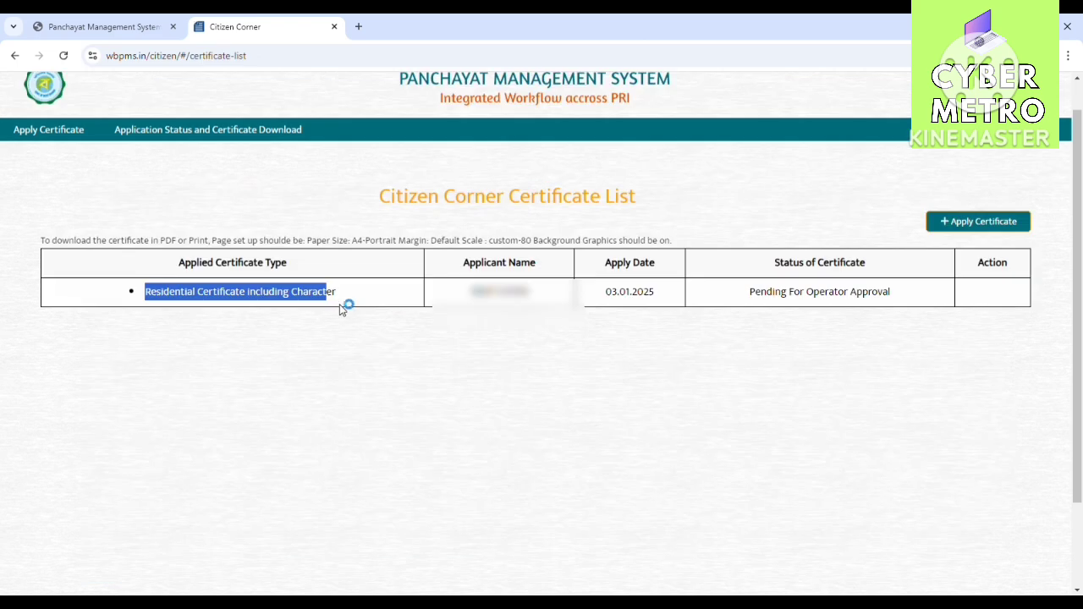
{"action": "left_click_drag", "start_coordinate": [476, 294], "coordinate": [538, 299]}
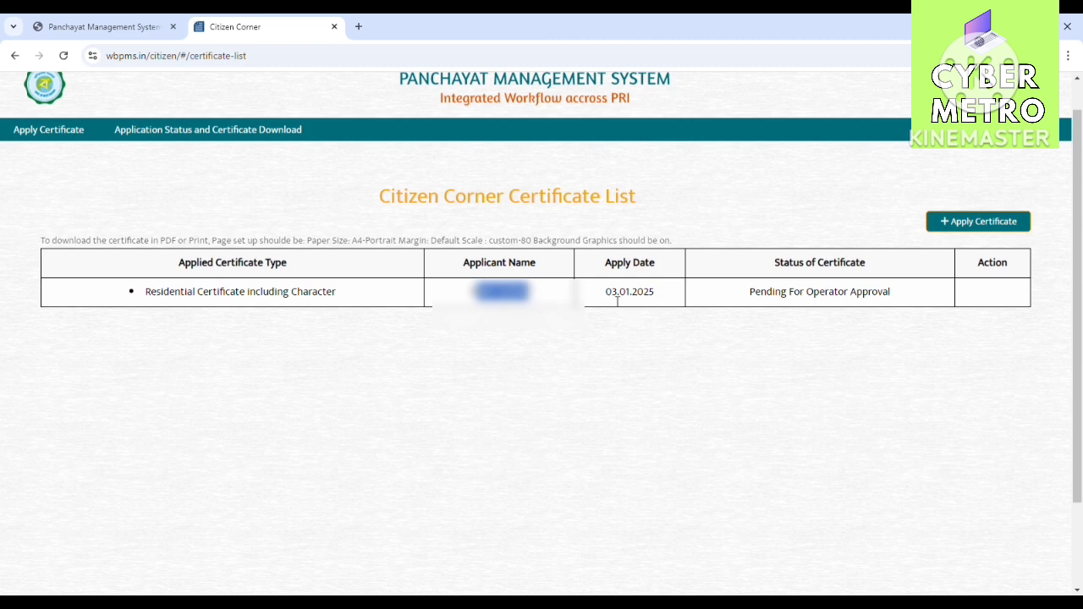
{"action": "left_click_drag", "start_coordinate": [606, 294], "coordinate": [670, 303]}
{"action": "left_click", "coordinate": [669, 303]}
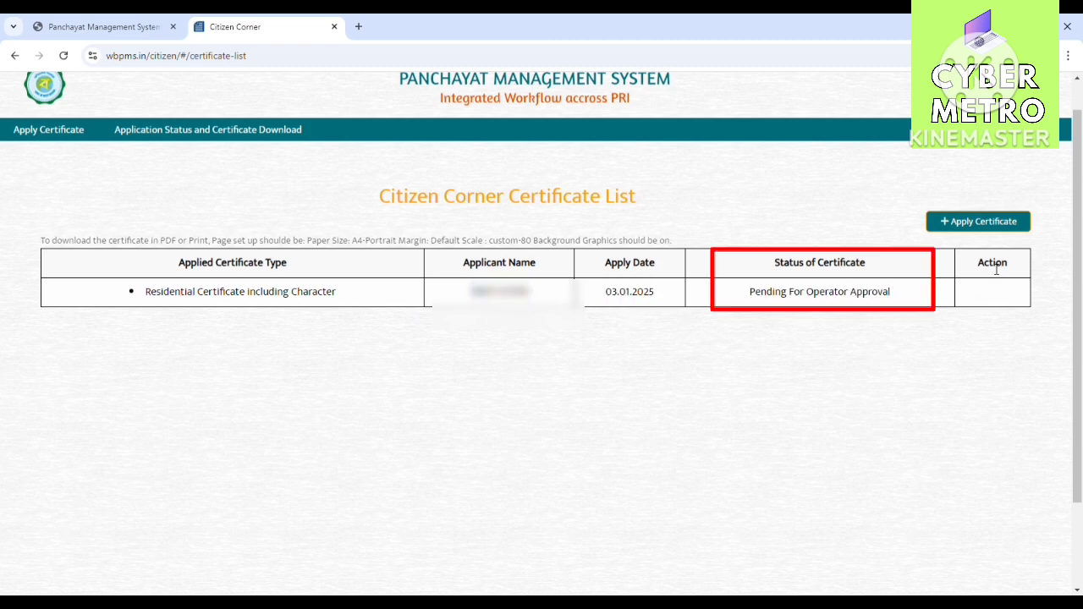